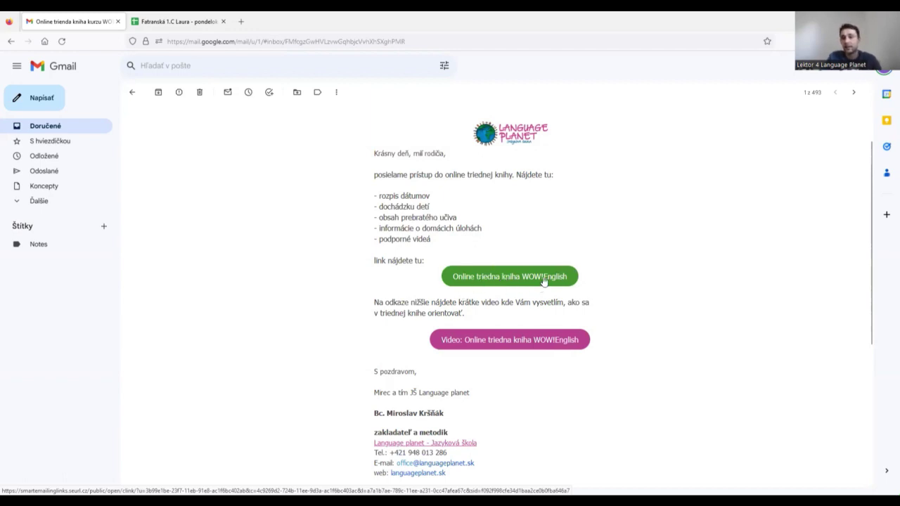
# Close the old spreadsheet copy, reopen the online class book from the WOW!English e-mail link, and highlight the children's name list.
pyautogui.click(224, 22)
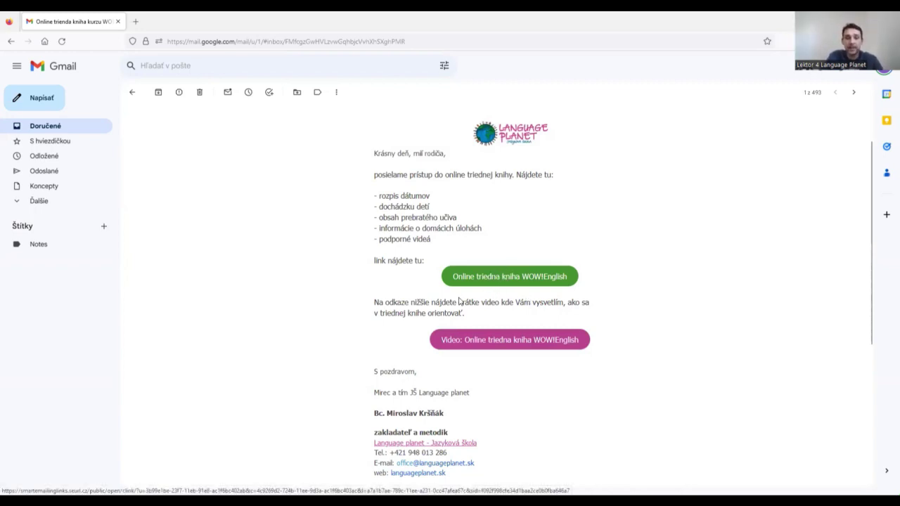
pyautogui.click(487, 283)
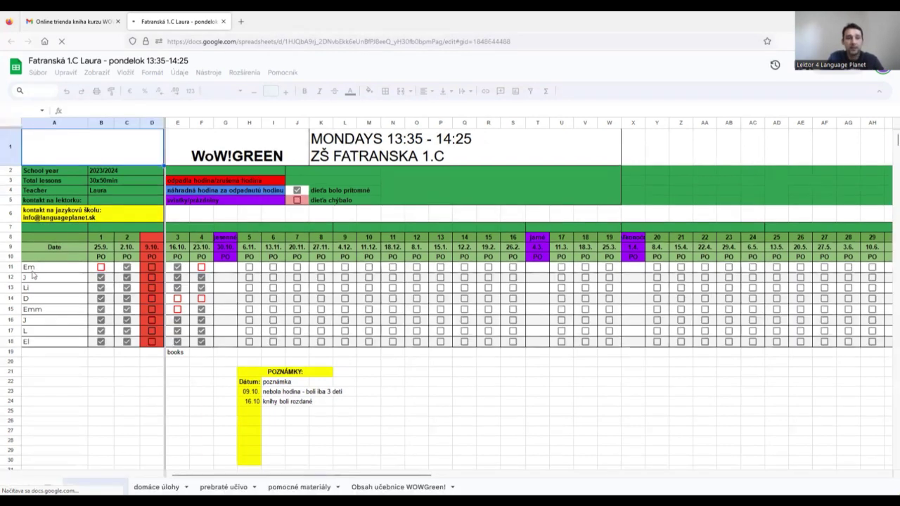
pyautogui.moveTo(70, 359); pyautogui.dragTo(55, 274)
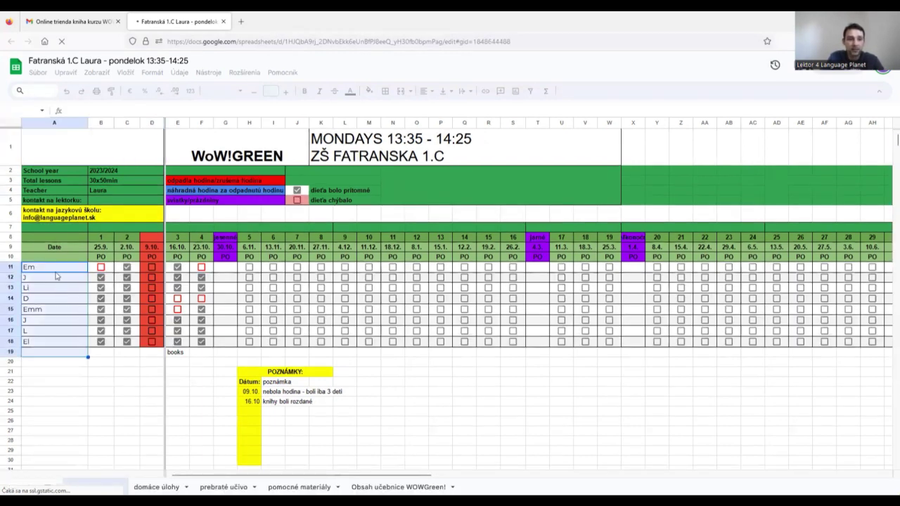
pyautogui.click(67, 310)
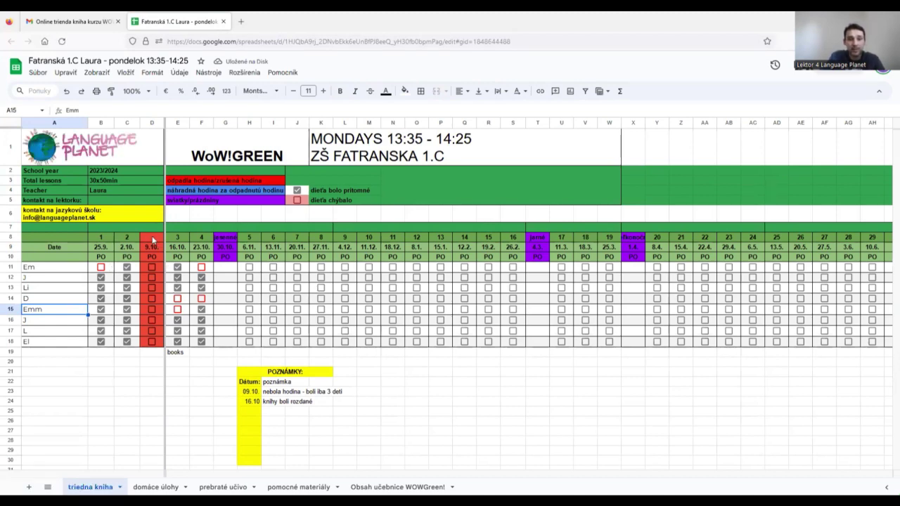
# Examine the 9.10. lesson column from its header to the last child and compare it with the cancelled and substitute lesson colour legend.
pyautogui.moveTo(151, 237); pyautogui.dragTo(159, 347)
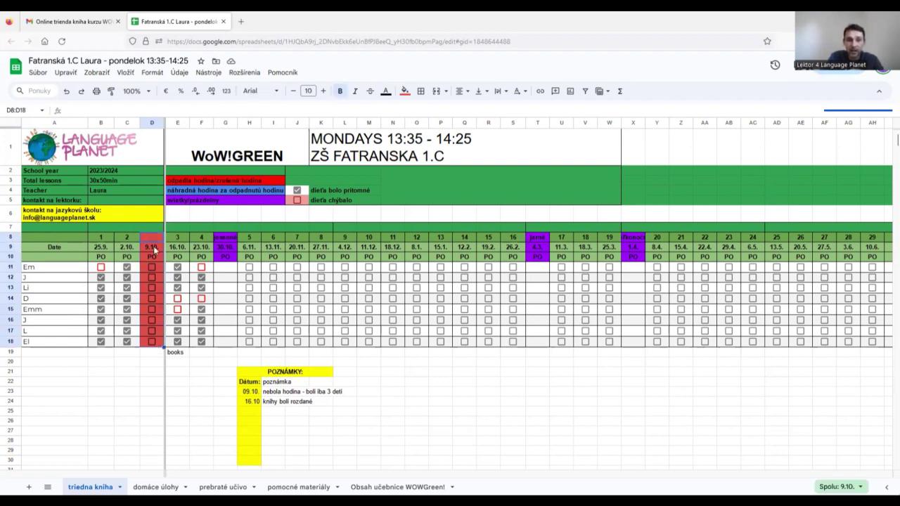
pyautogui.click(219, 196)
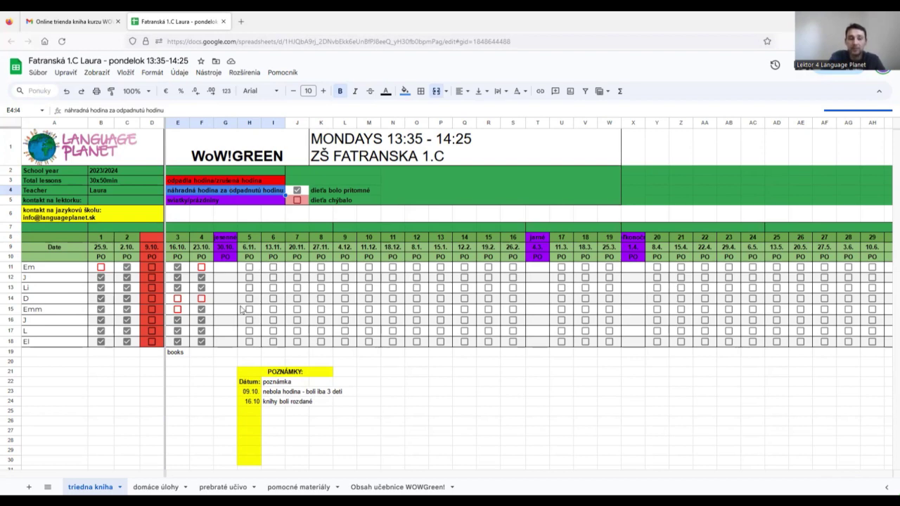
pyautogui.hotkey('ctrl', 'z')
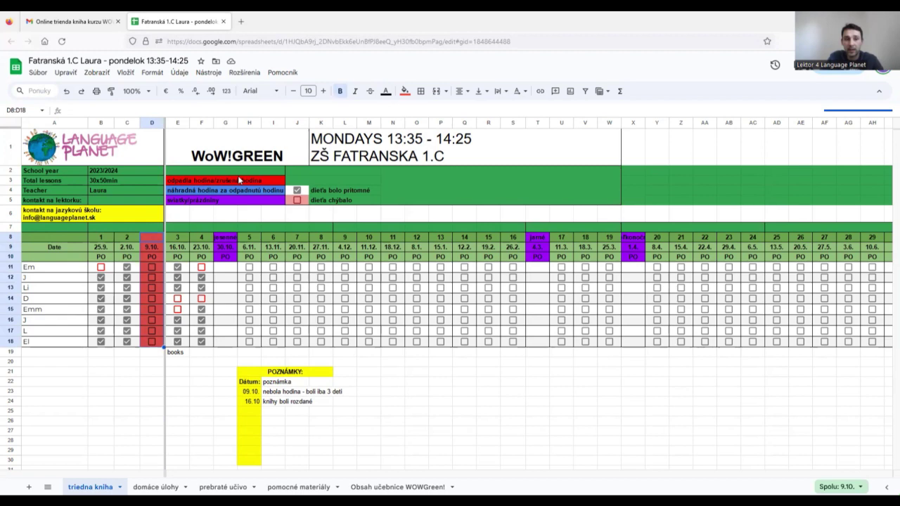
pyautogui.click(227, 190)
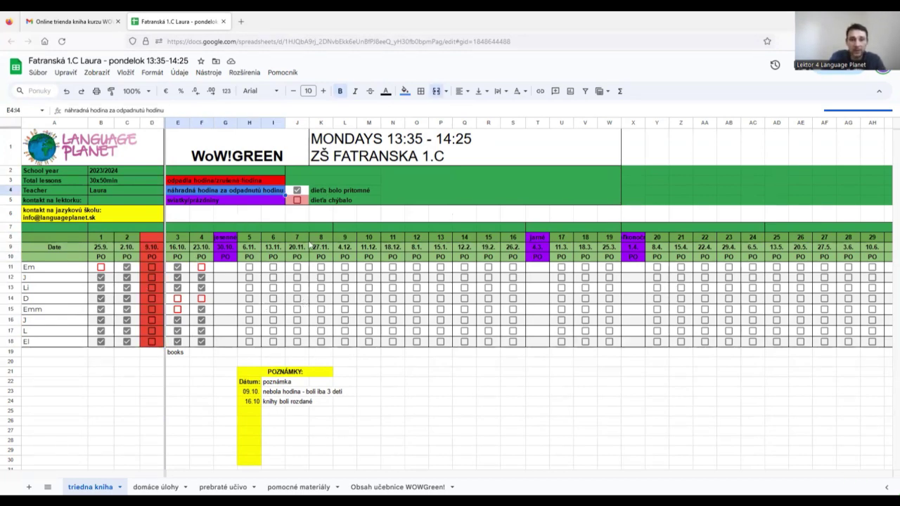
# Examine the POZNÁMKY table, its 16.10. entry, and the books note below the attendance list.
pyautogui.click(292, 374)
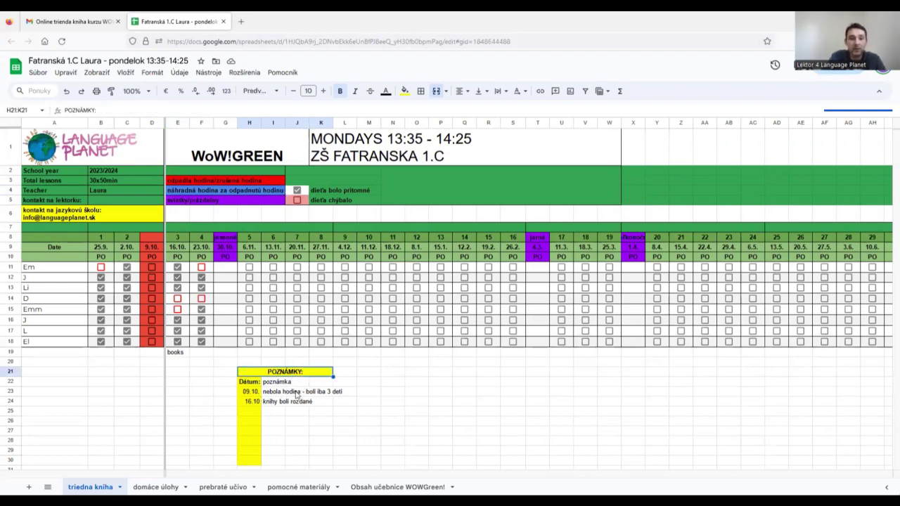
pyautogui.click(256, 406)
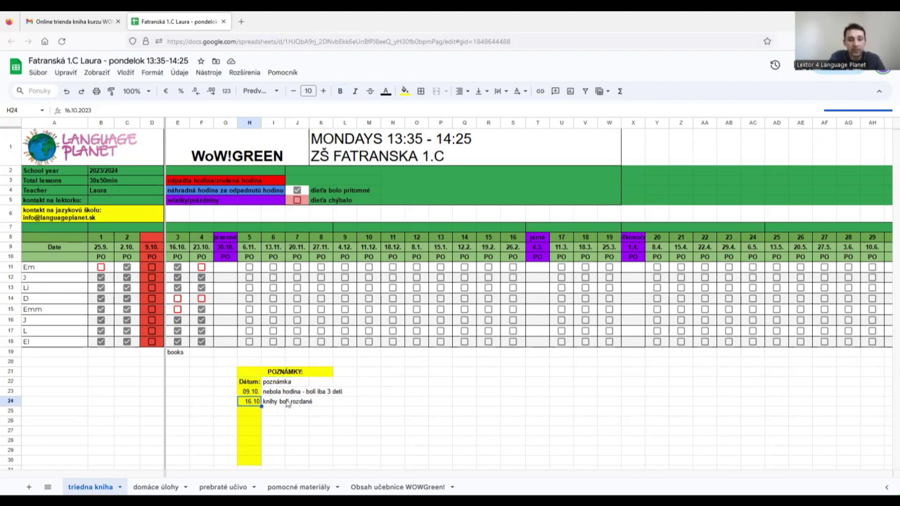
pyautogui.click(178, 355)
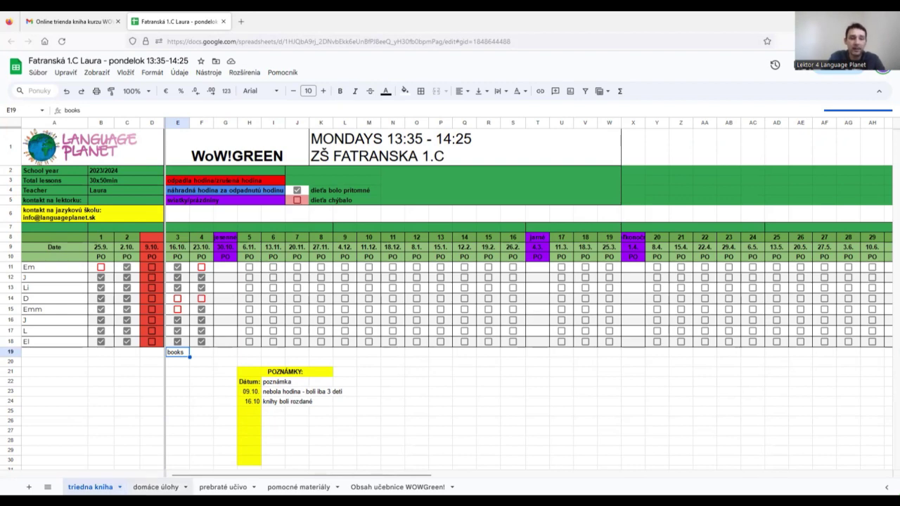
# View the domáce úlohy sheet and read through the textbook contents on the Obsah učebnice WOWGreen! sheet.
pyautogui.click(155, 487)
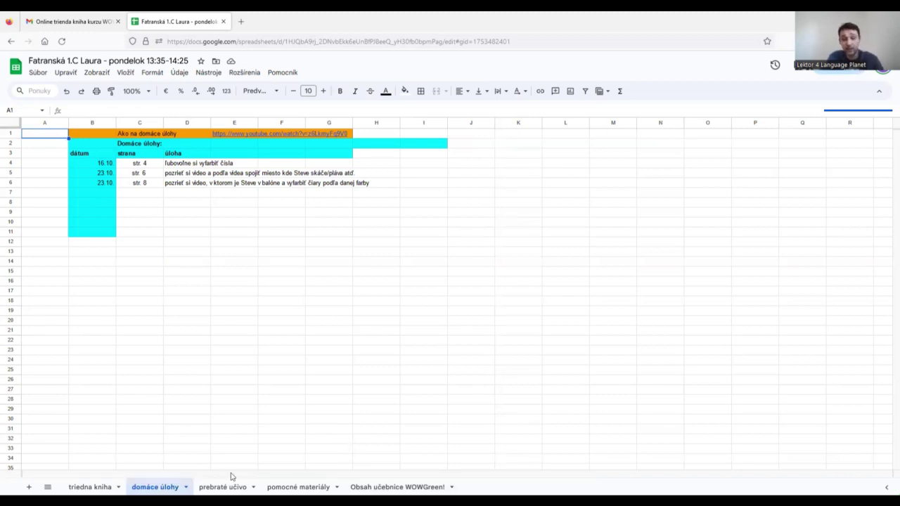
pyautogui.click(395, 486)
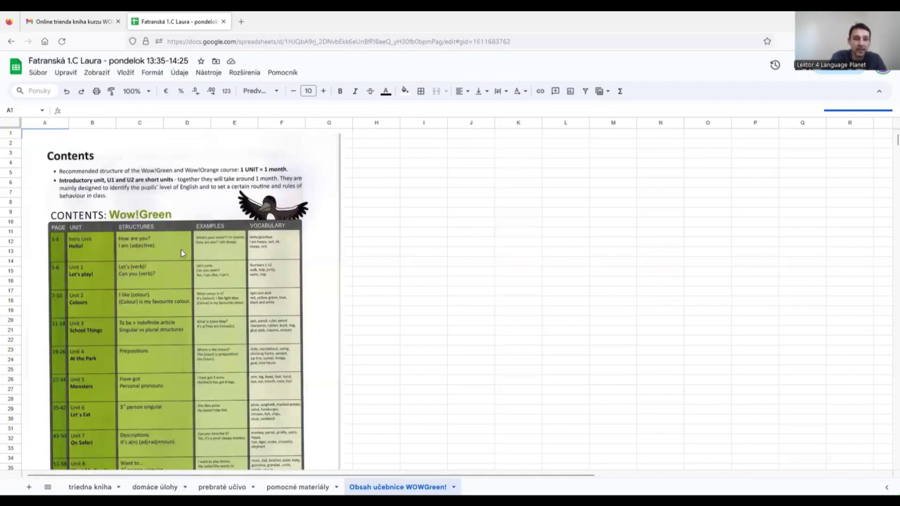
pyautogui.scroll(-4, 181, 249)
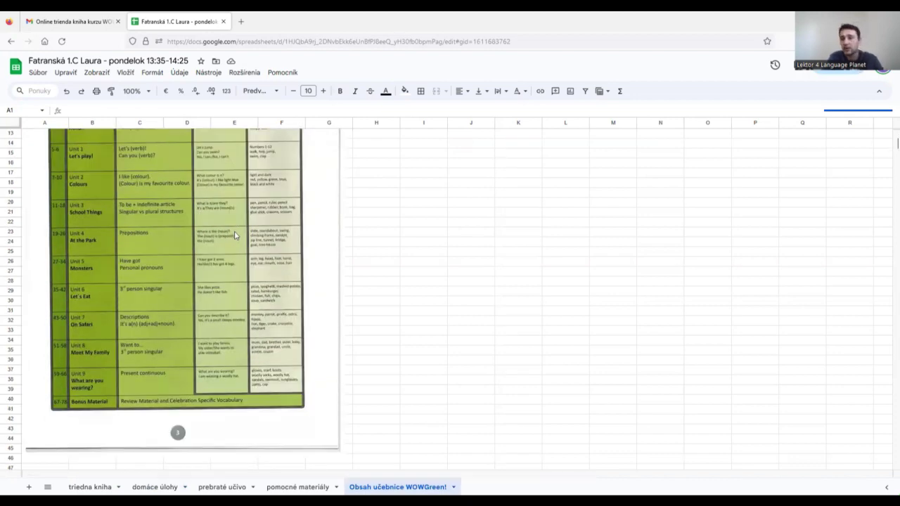
pyautogui.scroll(4, 211, 245)
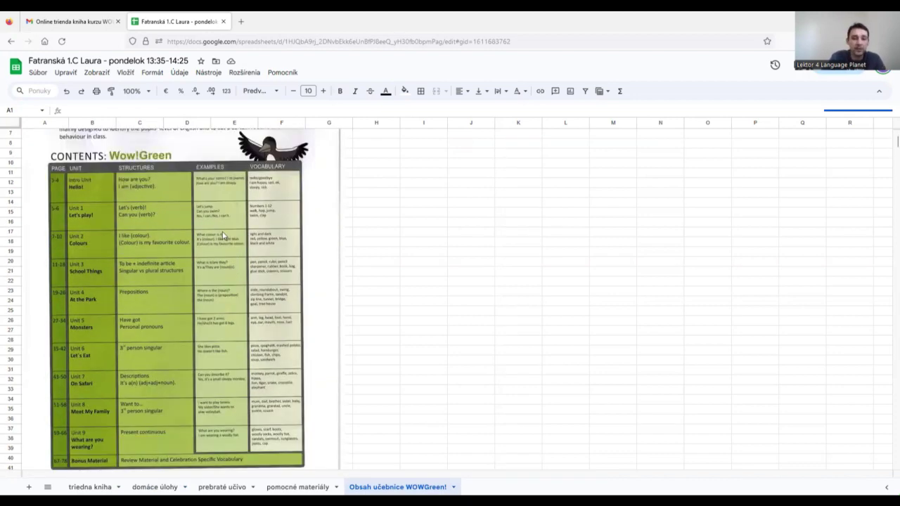
pyautogui.scroll(-2, 196, 242)
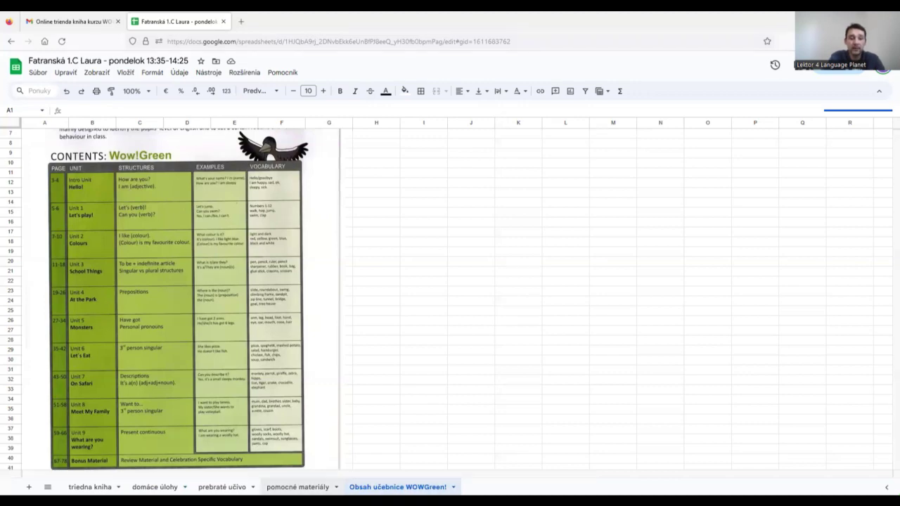
# View the pomocné materiály sheet and go through Lessons 2, 3 and 4 for October 2023 on the prebraté učivo sheet.
pyautogui.click(298, 487)
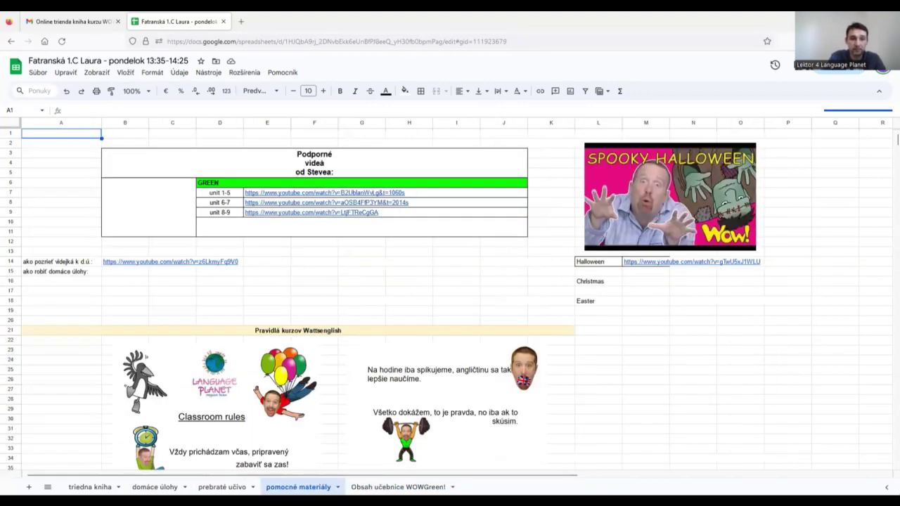
pyautogui.click(223, 486)
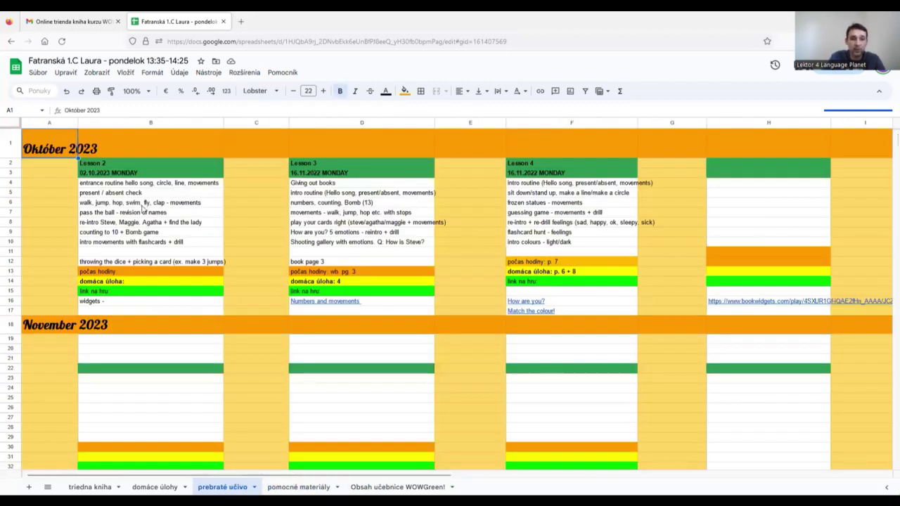
pyautogui.click(130, 166)
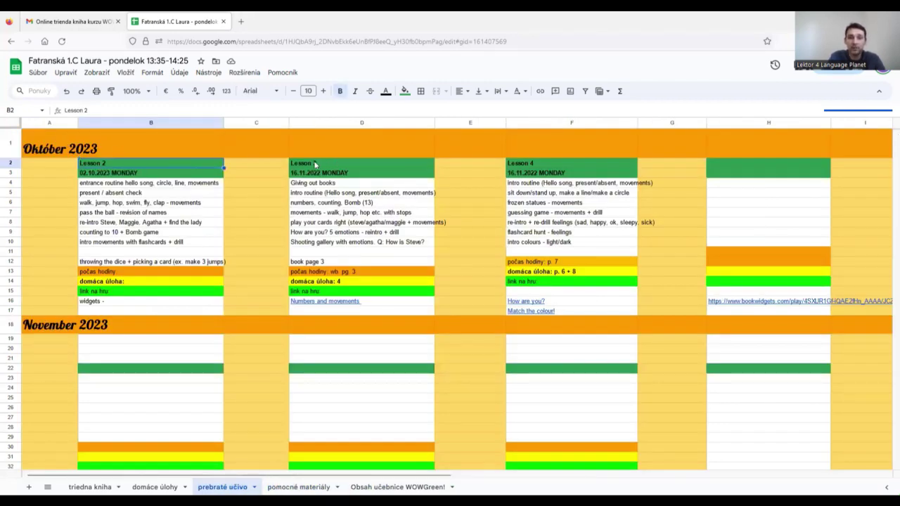
pyautogui.click(335, 162)
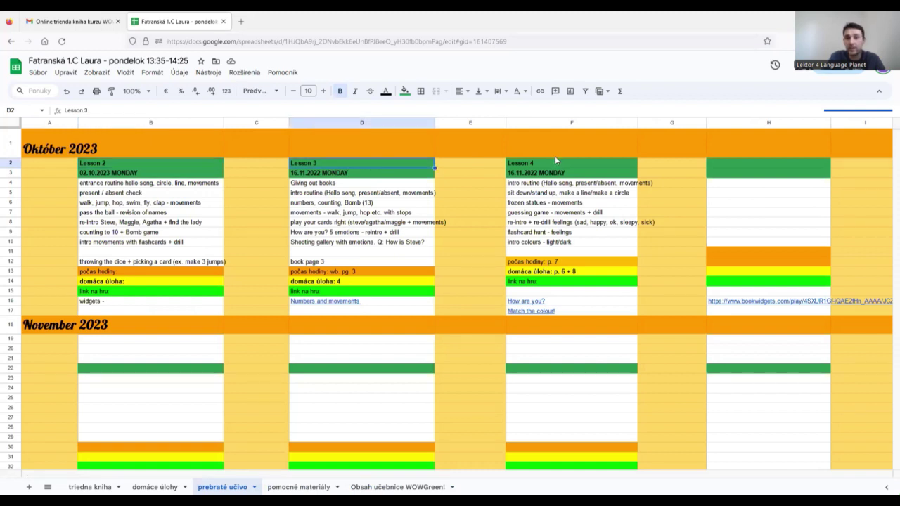
pyautogui.press('Right')
pyautogui.press('Right')
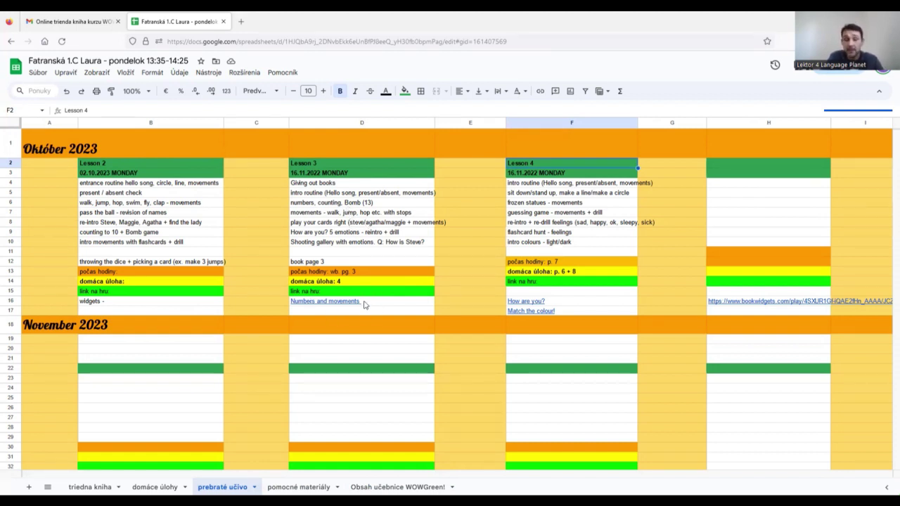
# Open Lesson 3's Numbers and movements game, spin it once, and close the game to return to the class book.
pyautogui.moveTo(335, 303)
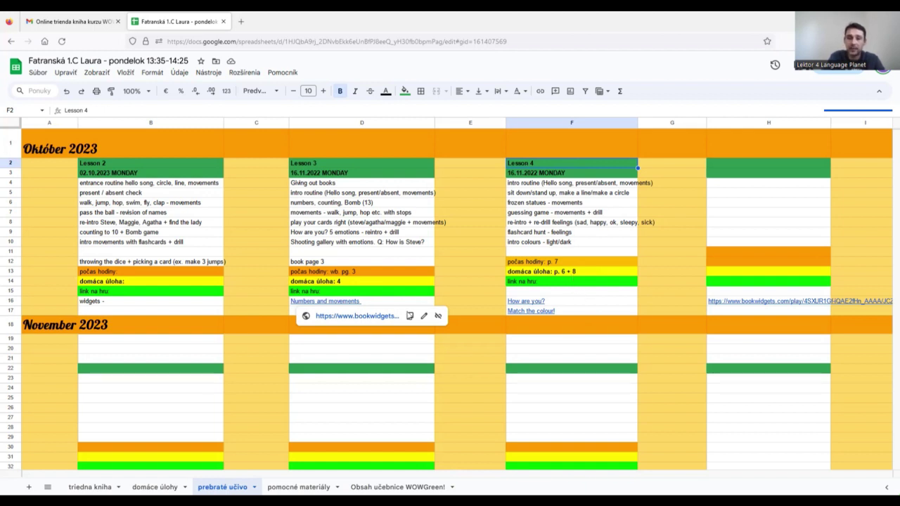
pyautogui.click(376, 293)
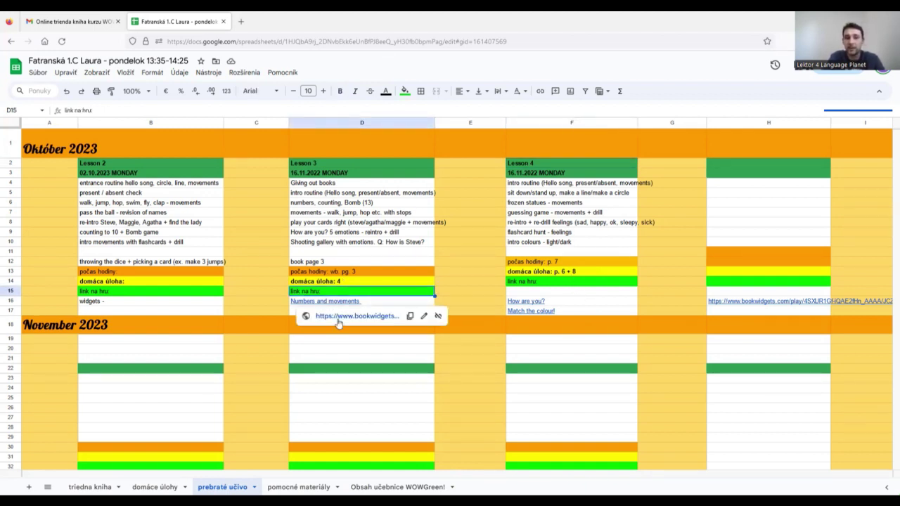
pyautogui.click(338, 317)
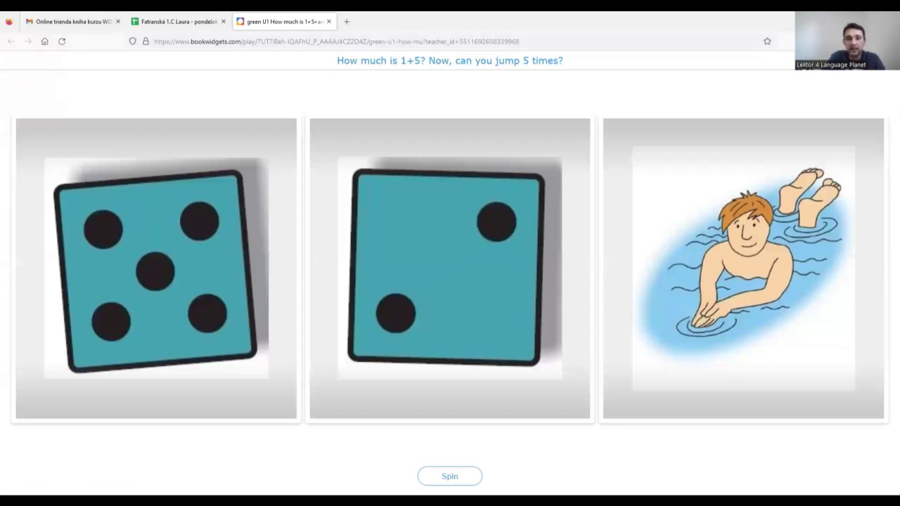
pyautogui.click(450, 476)
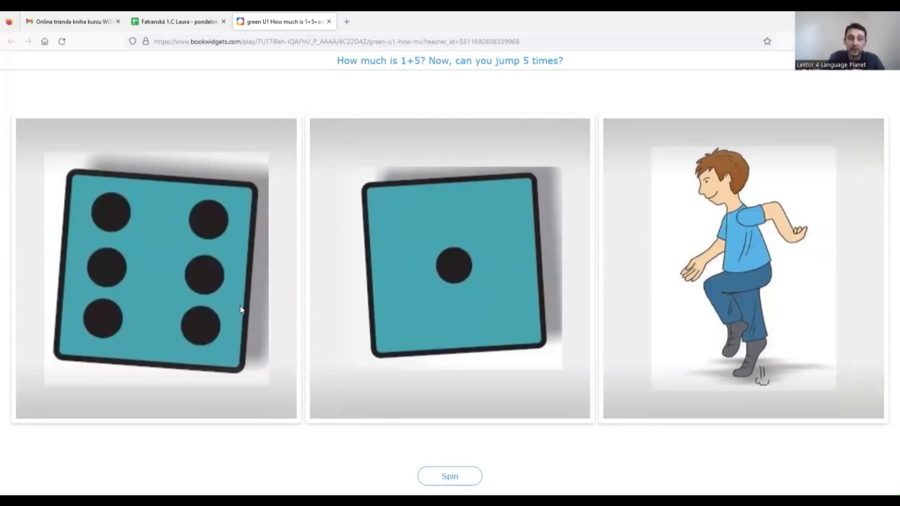
pyautogui.click(329, 21)
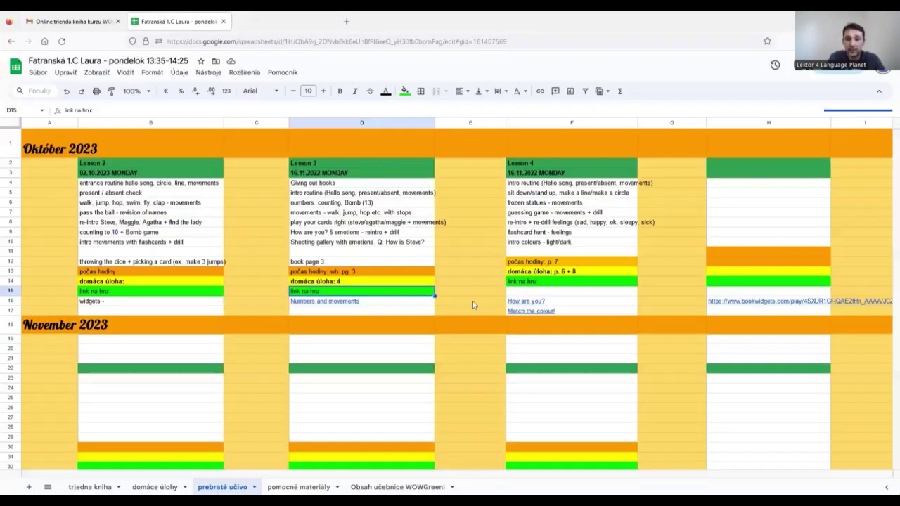
# Open Lesson 4's How are you? game, spin the emotion faces, and close the game.
pyautogui.click(527, 304)
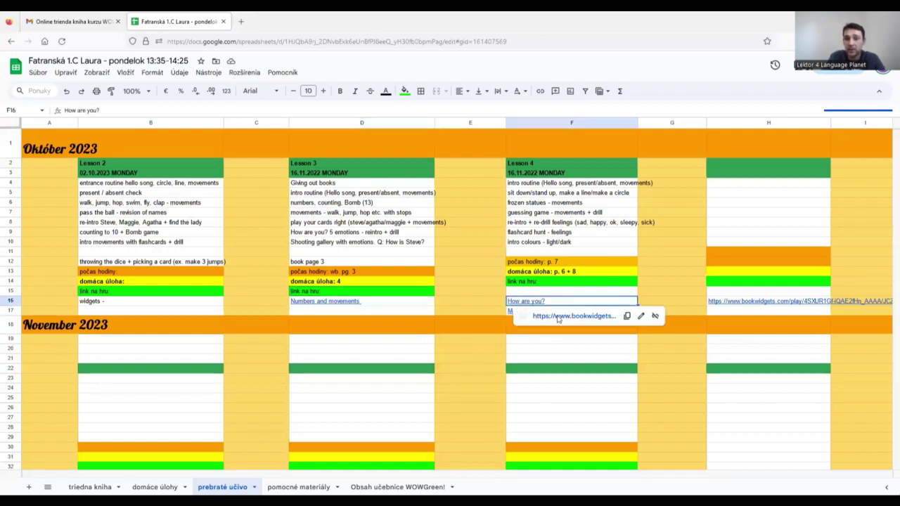
pyautogui.click(561, 316)
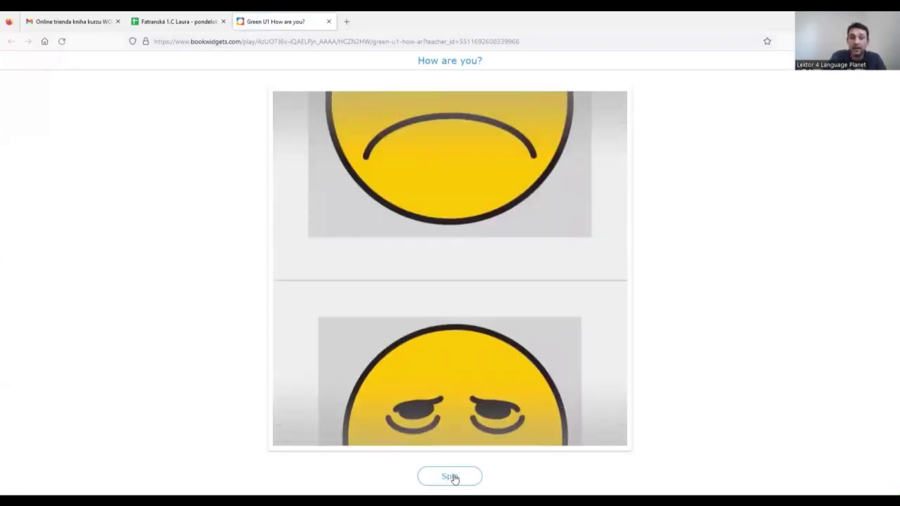
pyautogui.click(482, 466)
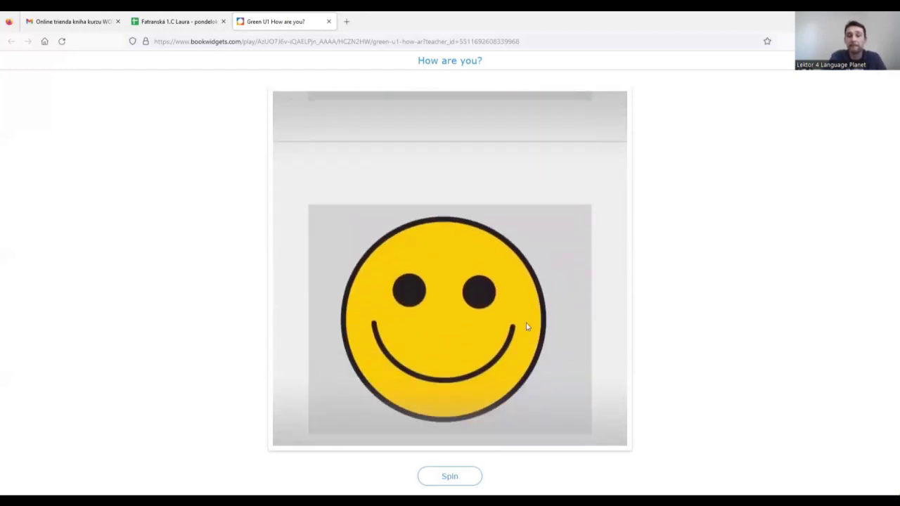
pyautogui.click(329, 22)
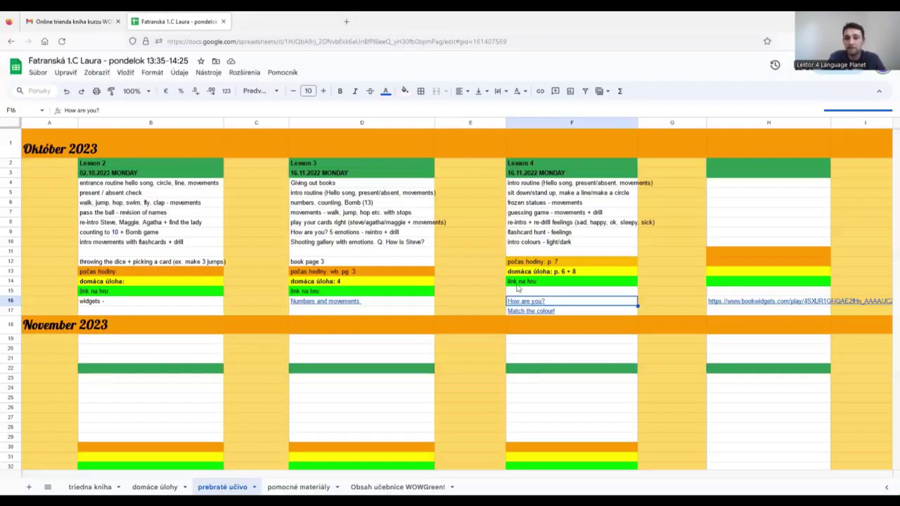
# Open Lesson 4's Match the colour! game, try pairing cards until light green matches dark green, and return to the class book.
pyautogui.click(534, 316)
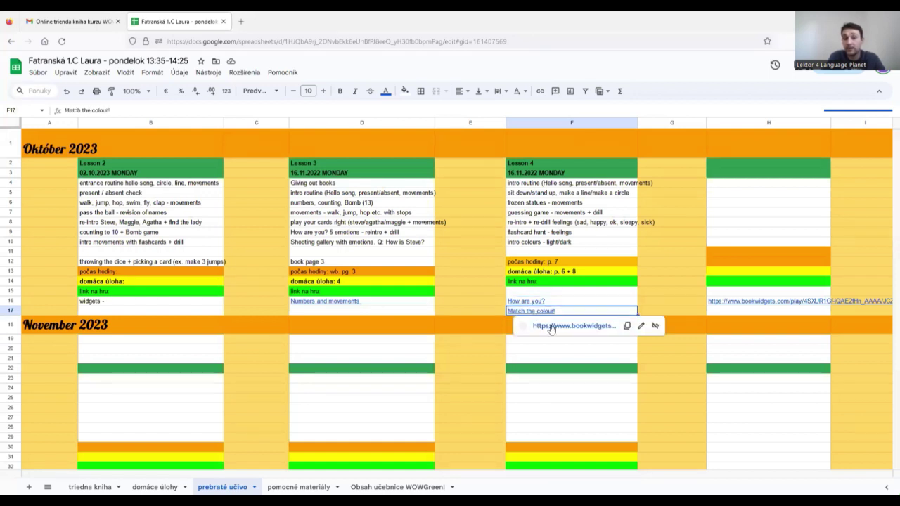
pyautogui.click(553, 329)
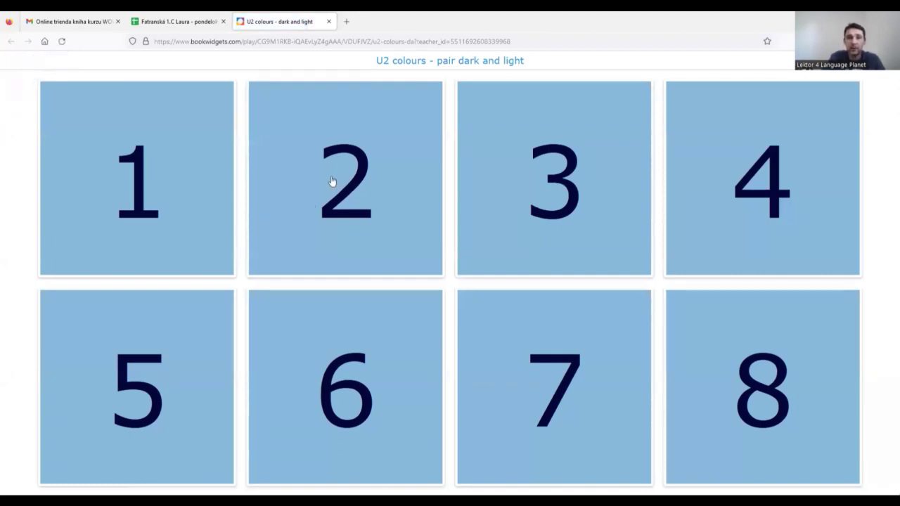
pyautogui.click(140, 172)
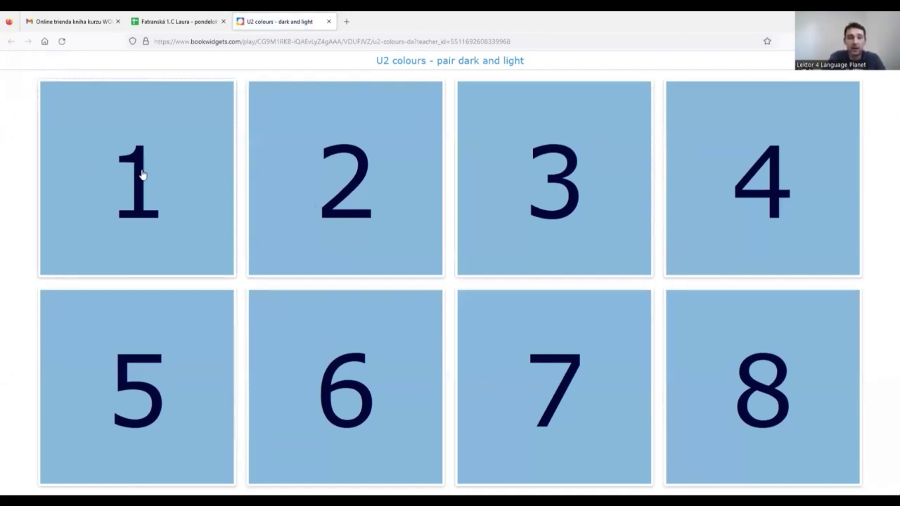
pyautogui.click(383, 341)
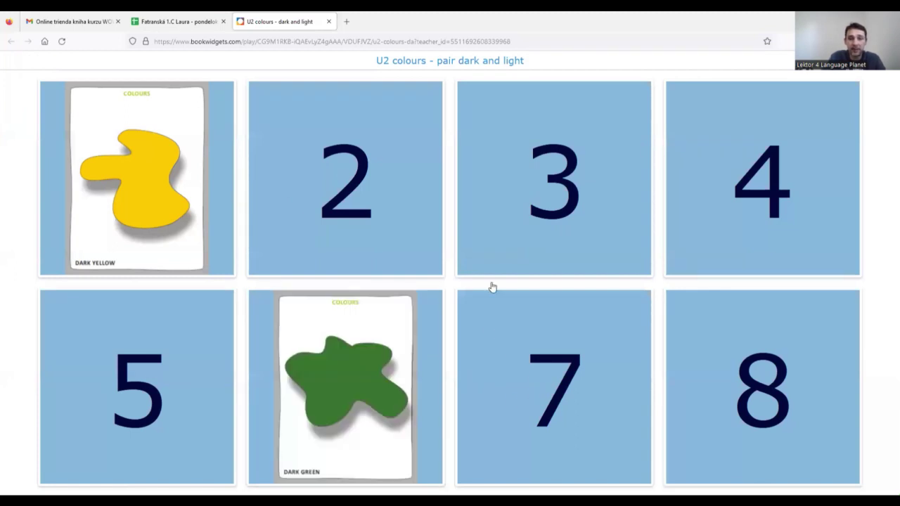
pyautogui.click(496, 245)
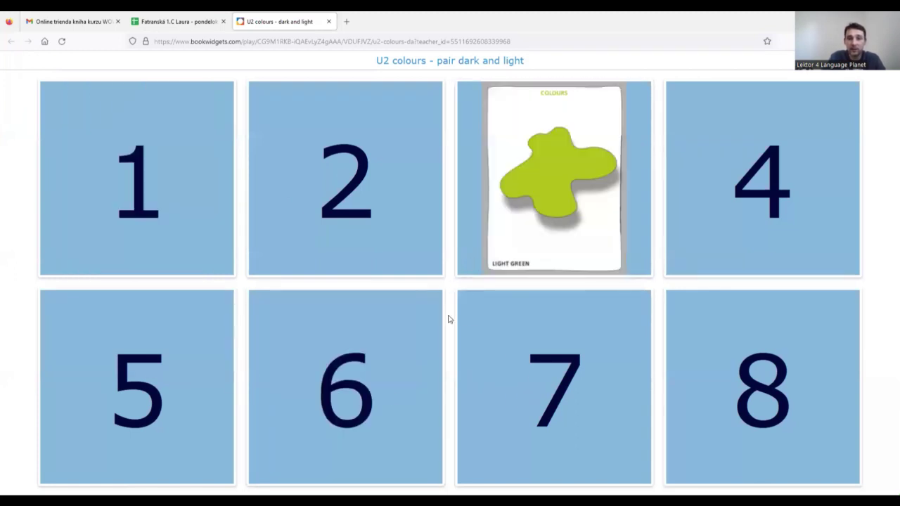
pyautogui.click(398, 381)
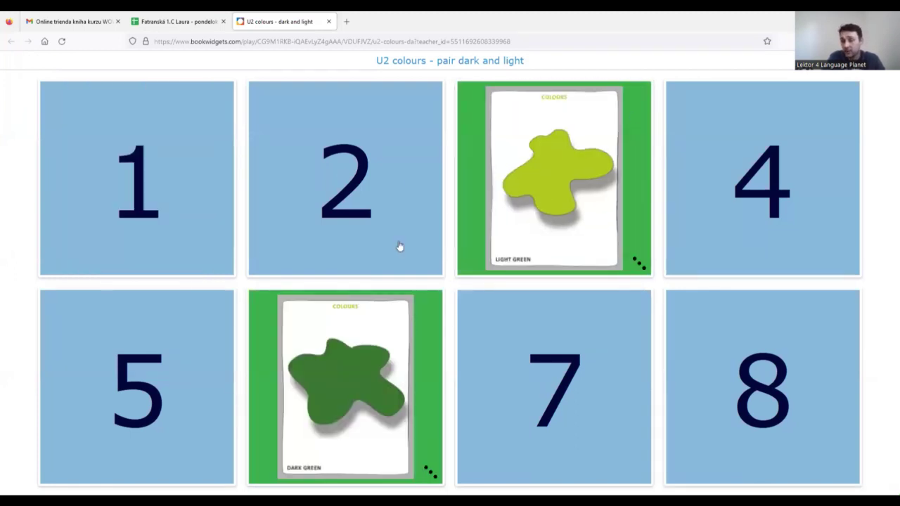
pyautogui.click(190, 23)
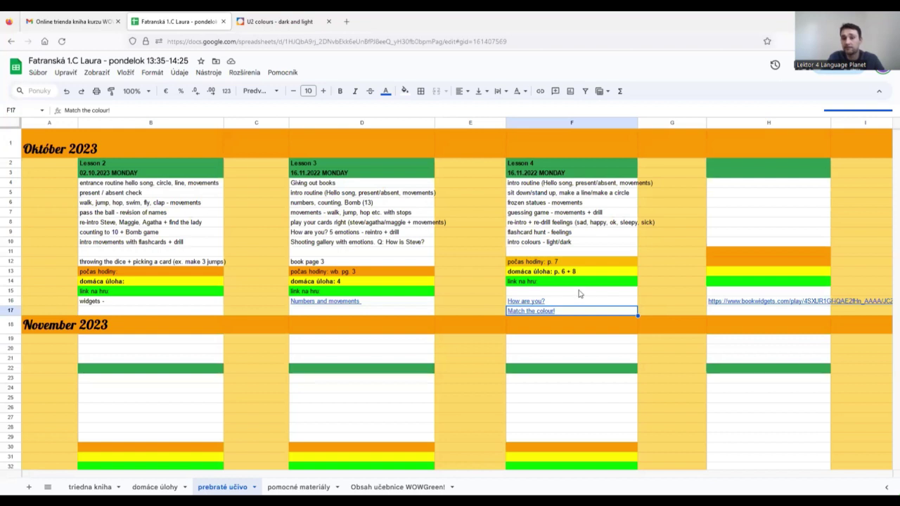
# Open the BookWidgets game linked beside Lesson 4 and match the light blue and light red phrases to their colour splashes.
pyautogui.moveTo(779, 303)
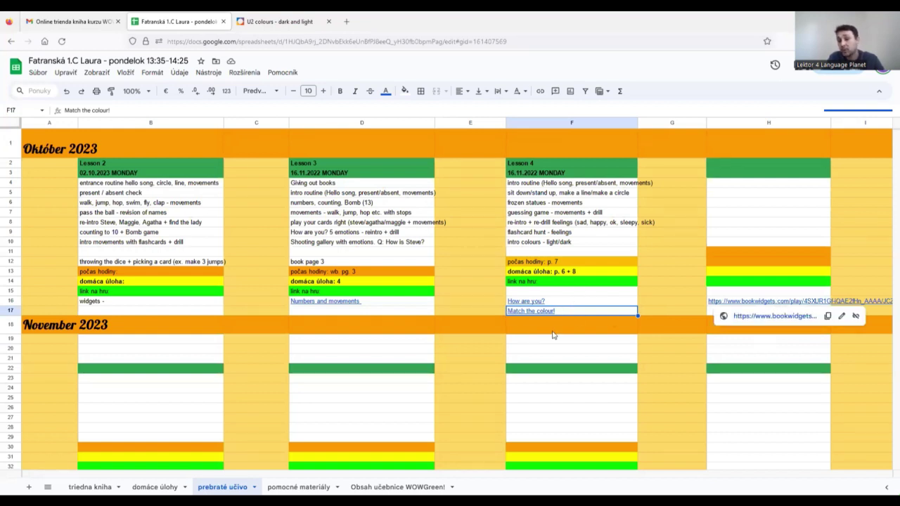
pyautogui.click(770, 317)
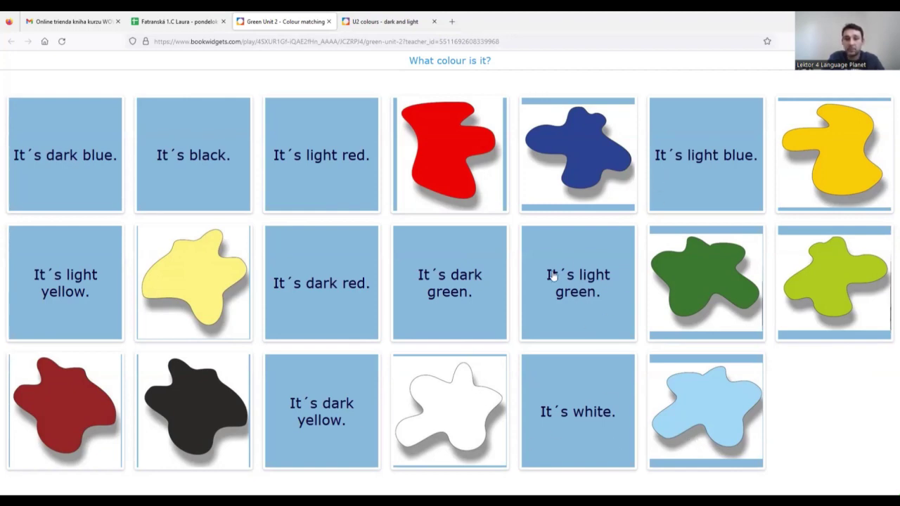
pyautogui.click(714, 394)
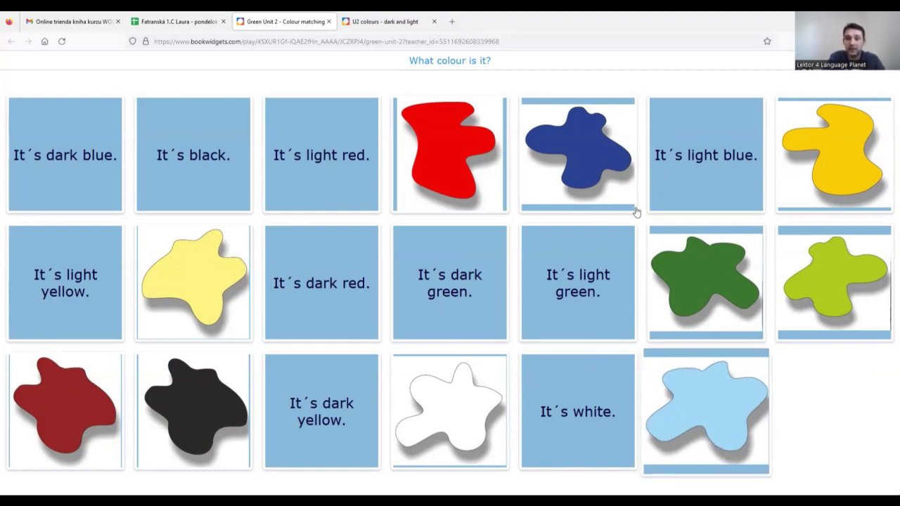
pyautogui.click(691, 175)
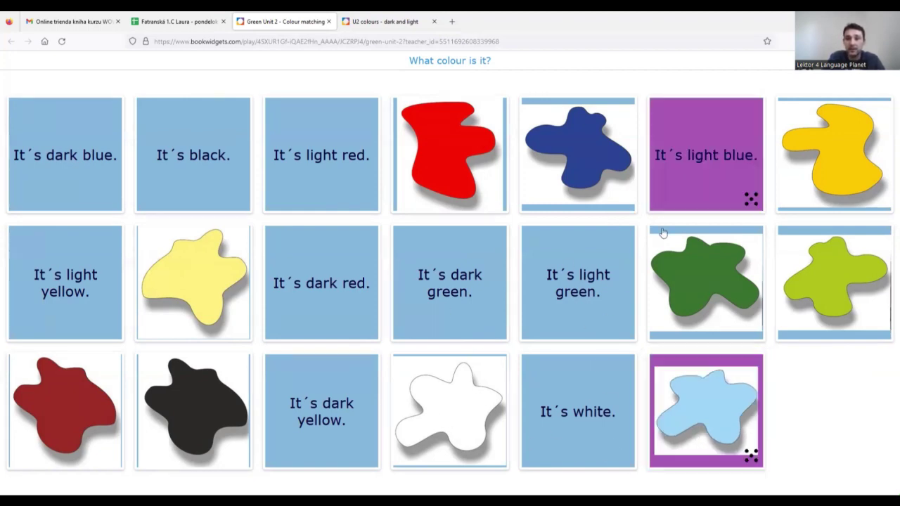
pyautogui.click(324, 155)
pyautogui.click(429, 143)
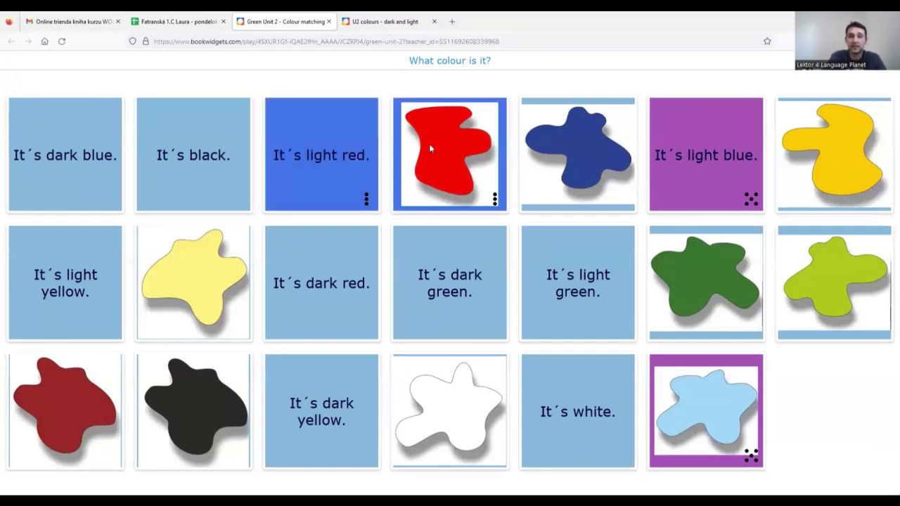
# Close both colour games to return to the class book.
pyautogui.click(392, 22)
pyautogui.click(434, 21)
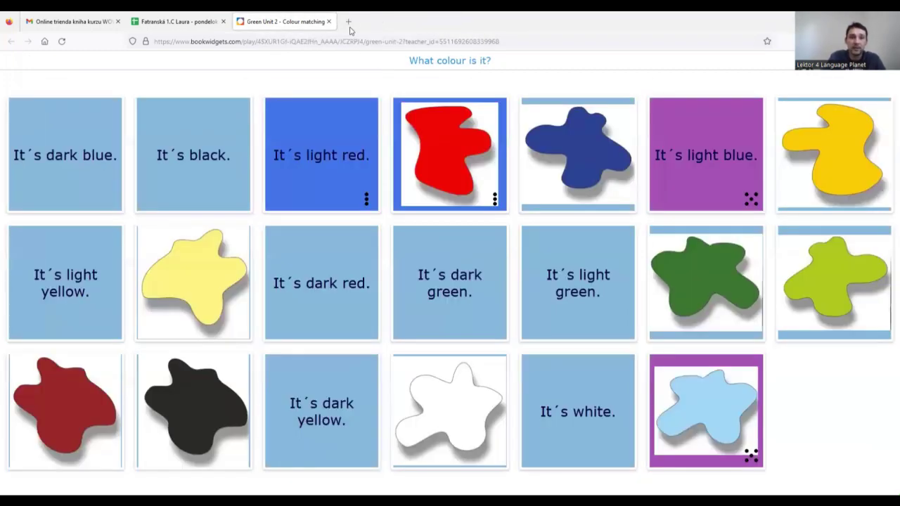
pyautogui.click(329, 21)
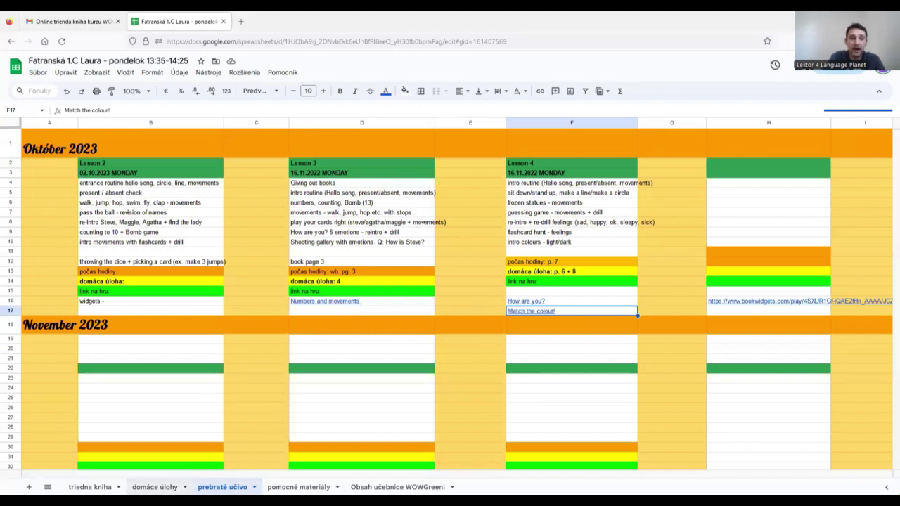
# Compare Lesson 4's in-class page entry with its homework page entry on the prebraté učivo sheet.
pyautogui.click(535, 273)
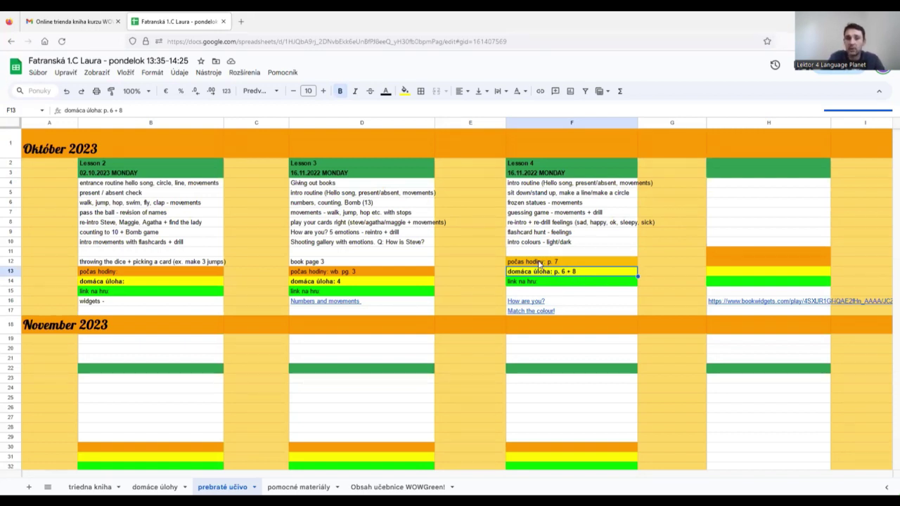
pyautogui.click(540, 261)
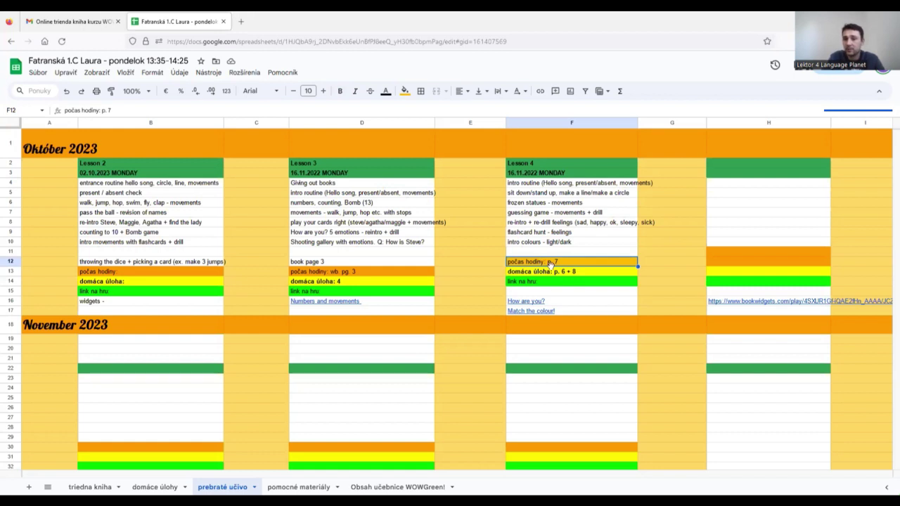
pyautogui.click(555, 276)
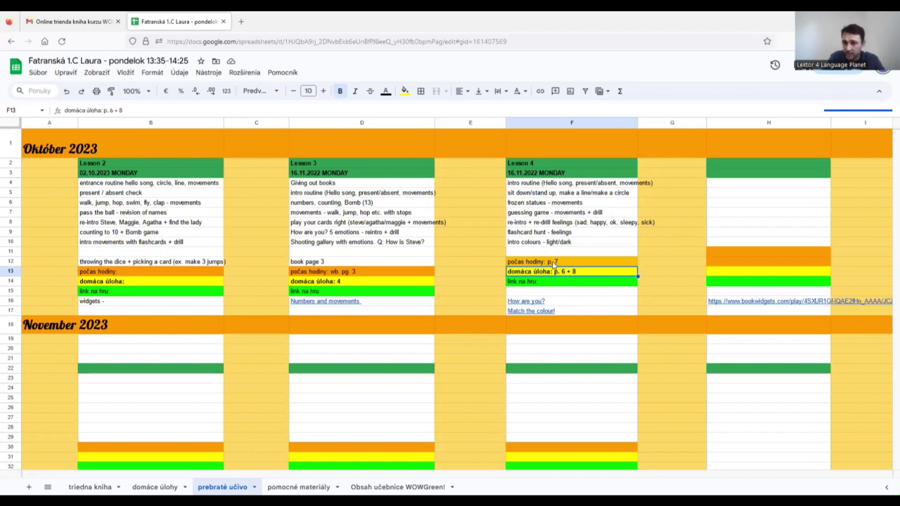
pyautogui.click(552, 264)
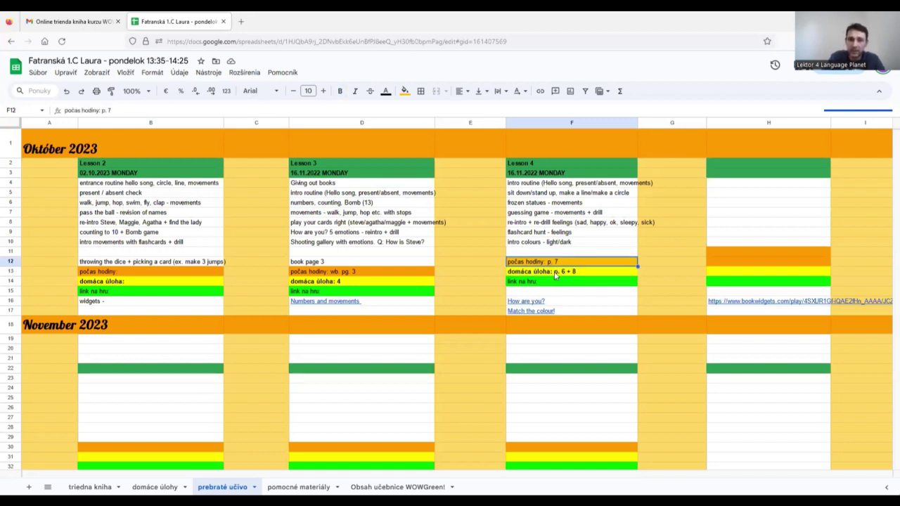
pyautogui.click(555, 275)
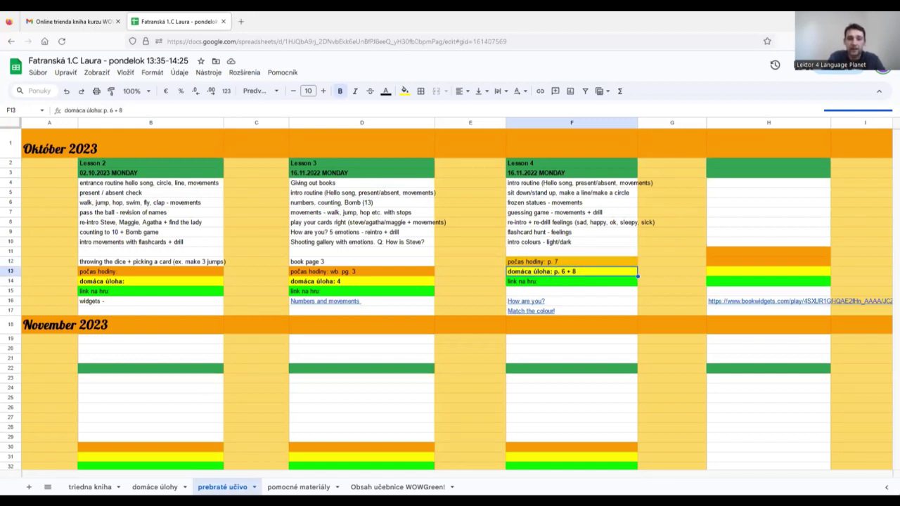
# Open the domáce úlohy sheet and go through the page and task entries for str. 4 and str. 6.
pyautogui.click(155, 486)
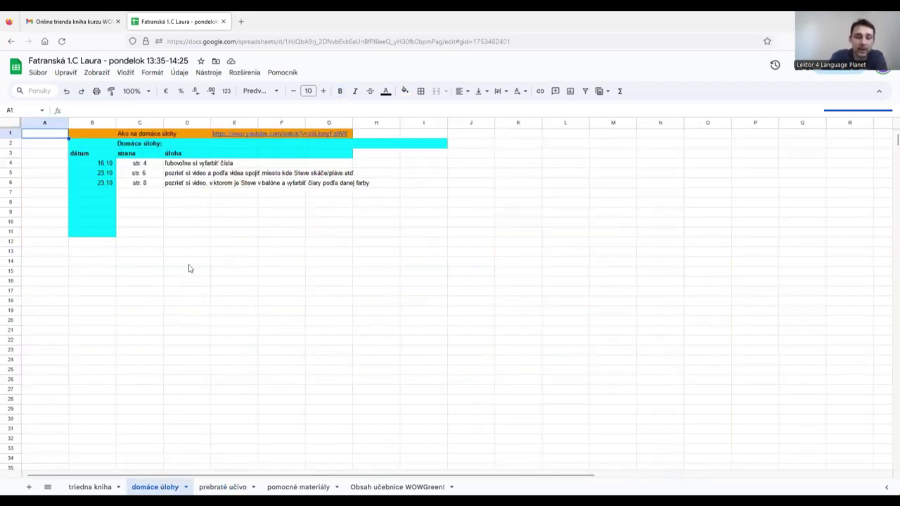
pyautogui.click(145, 165)
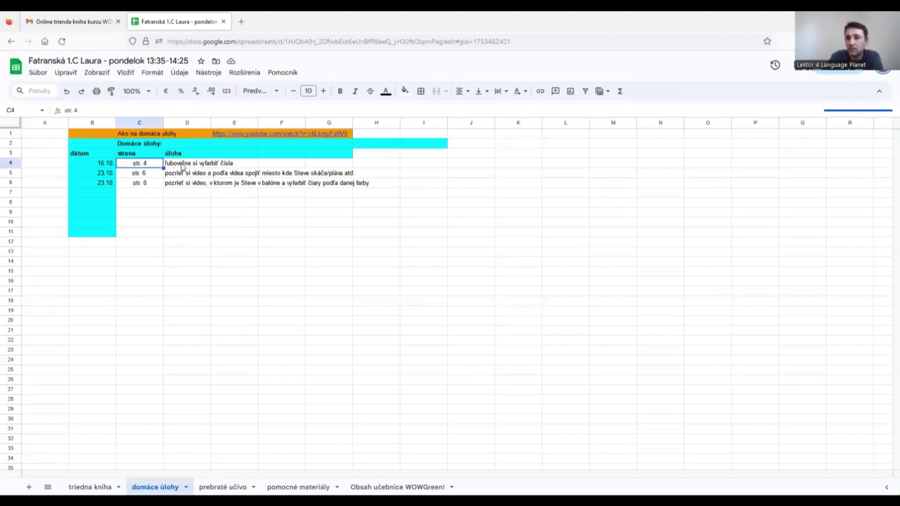
pyautogui.click(182, 166)
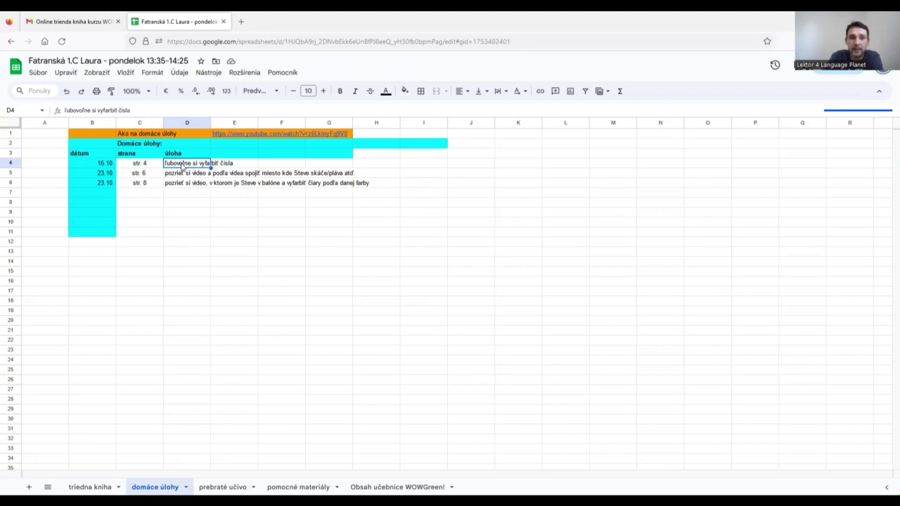
pyautogui.click(144, 165)
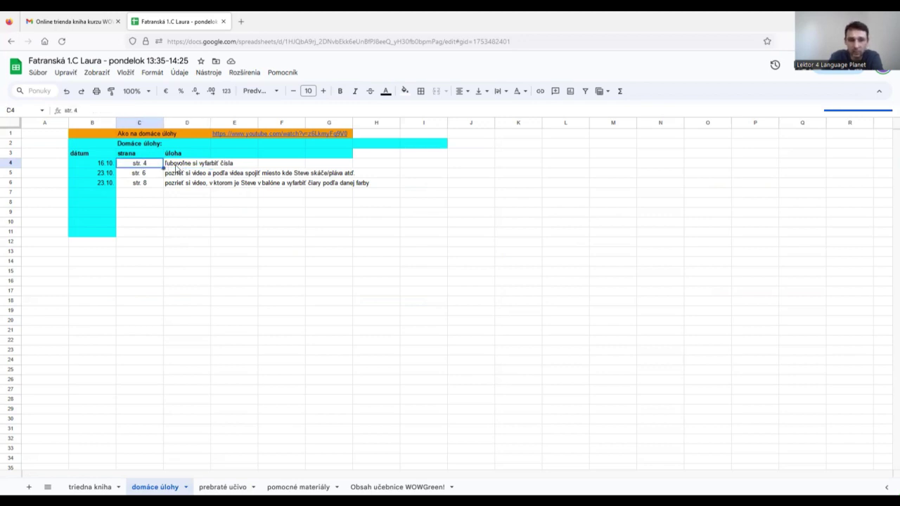
pyautogui.click(180, 168)
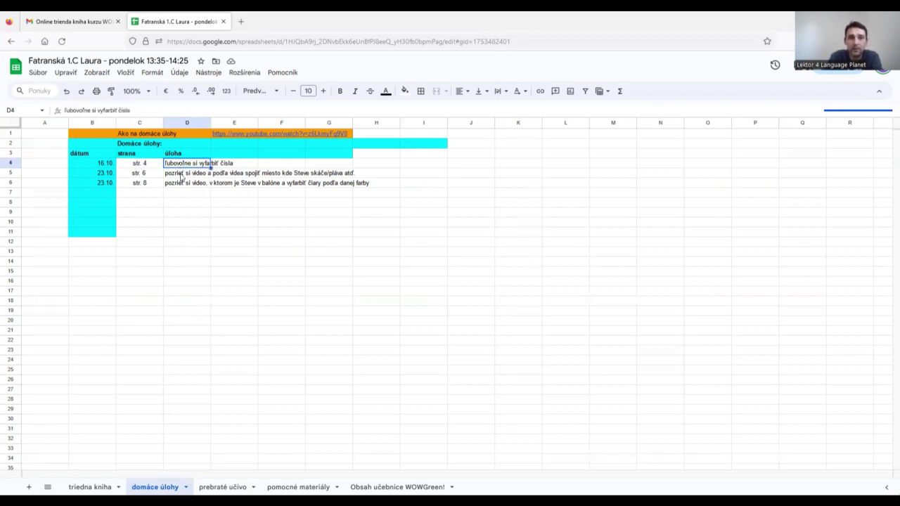
pyautogui.click(145, 175)
pyautogui.click(182, 176)
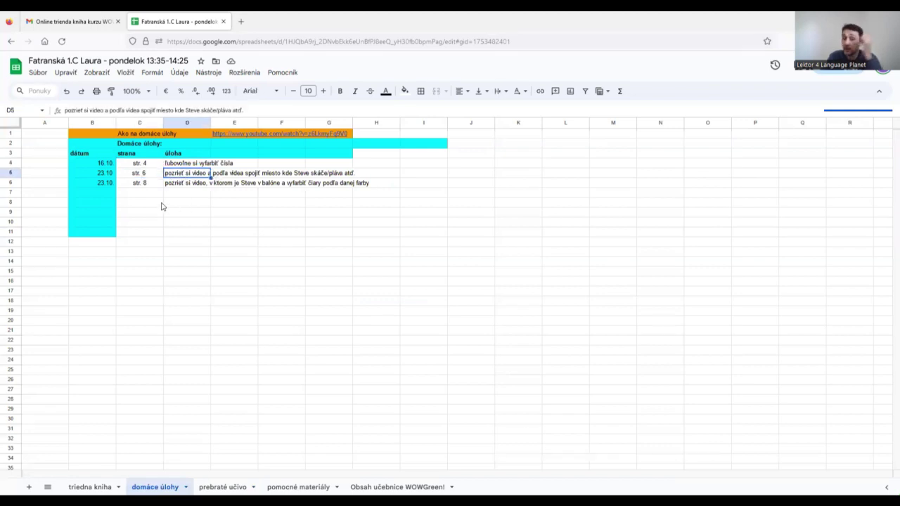
# Preview the Ako na domáce úlohy video link above the homework table, and dismiss the preview.
pyautogui.click(266, 136)
pyautogui.click(224, 137)
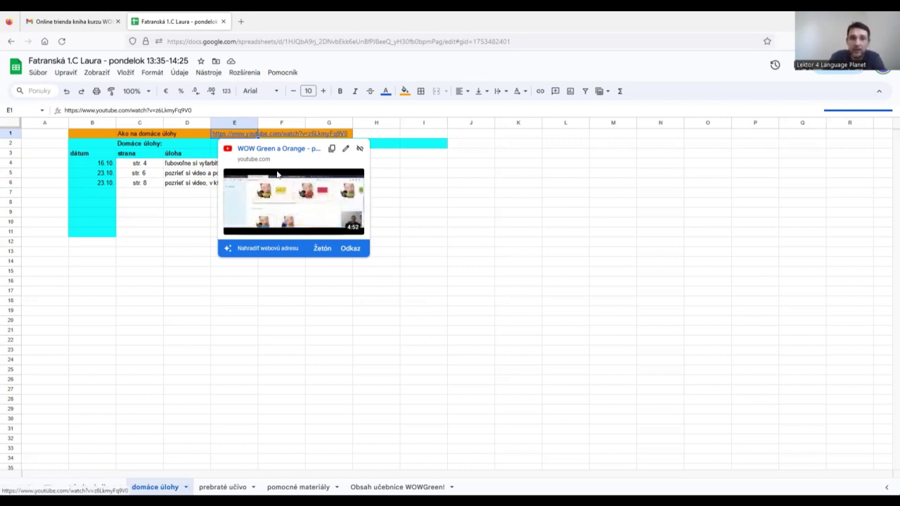
pyautogui.click(421, 212)
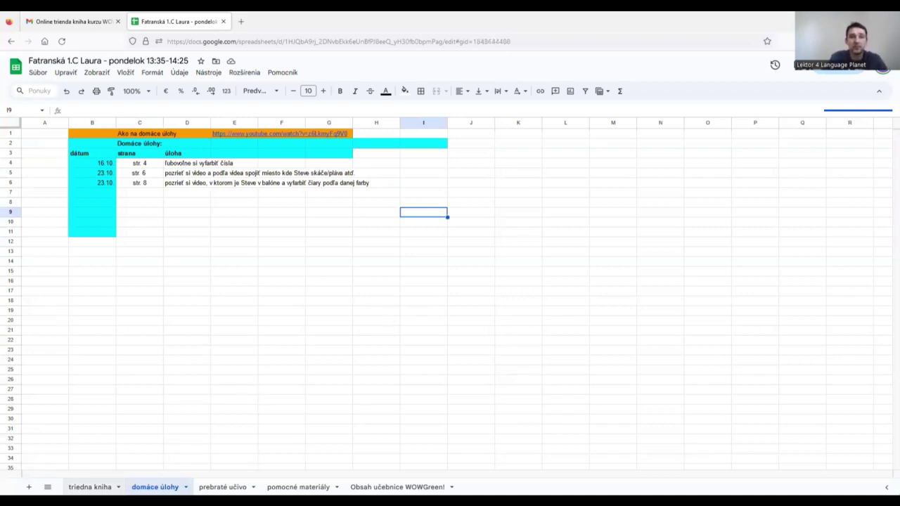
# Go back over the triedna kniha, domáce úlohy and prebraté učivo sheets in order.
pyautogui.click(90, 486)
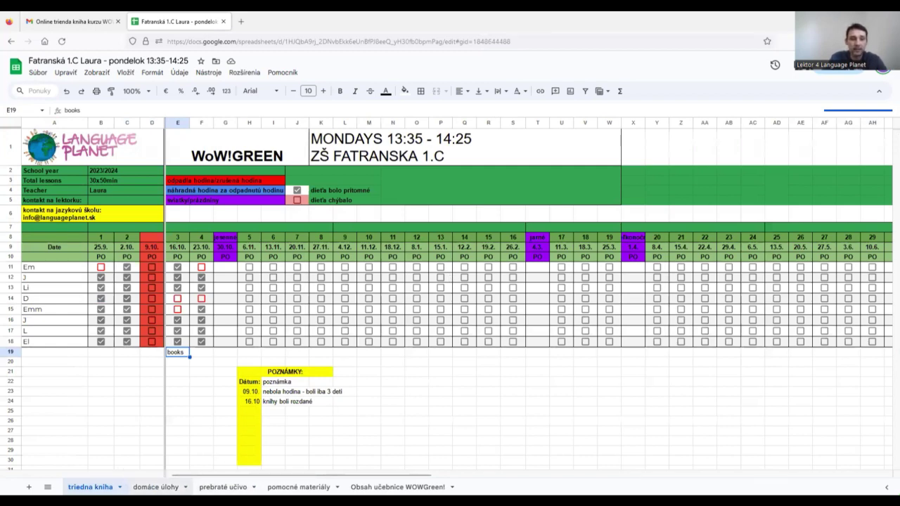
pyautogui.hotkey('ctrl', 'shift', 'pagedown')
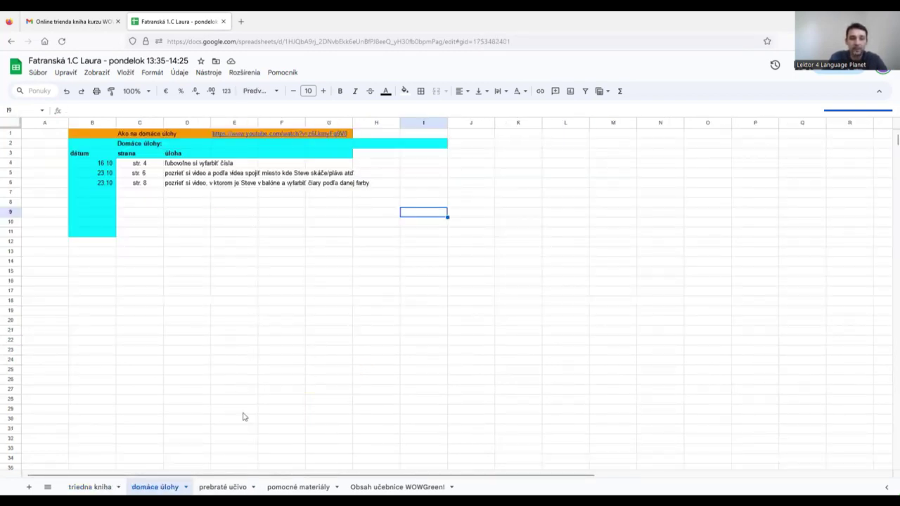
pyautogui.hotkey('ctrl', 'shift', 'pagedown')
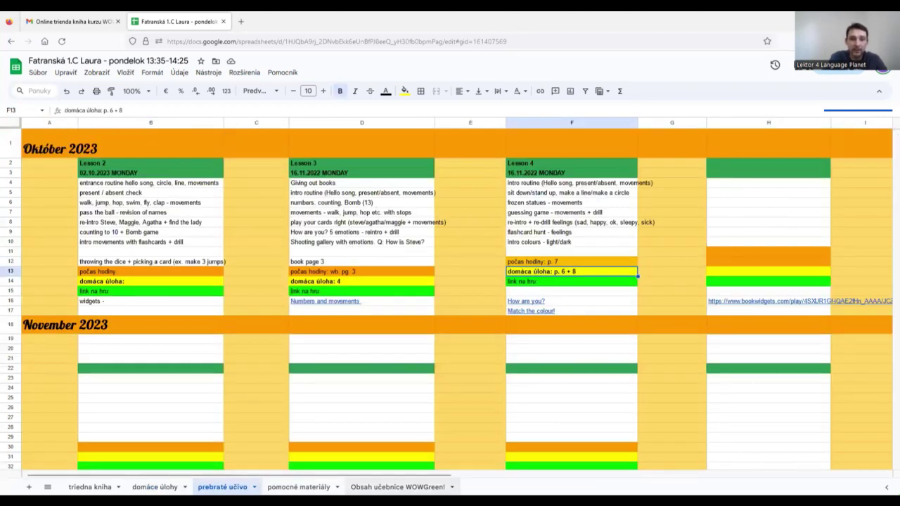
# View the pomocné materiály sheet and preview Steve's supporting video links for units 1-5 and 6-7.
pyautogui.hotkey('ctrl', 'shift', 'pagedown')
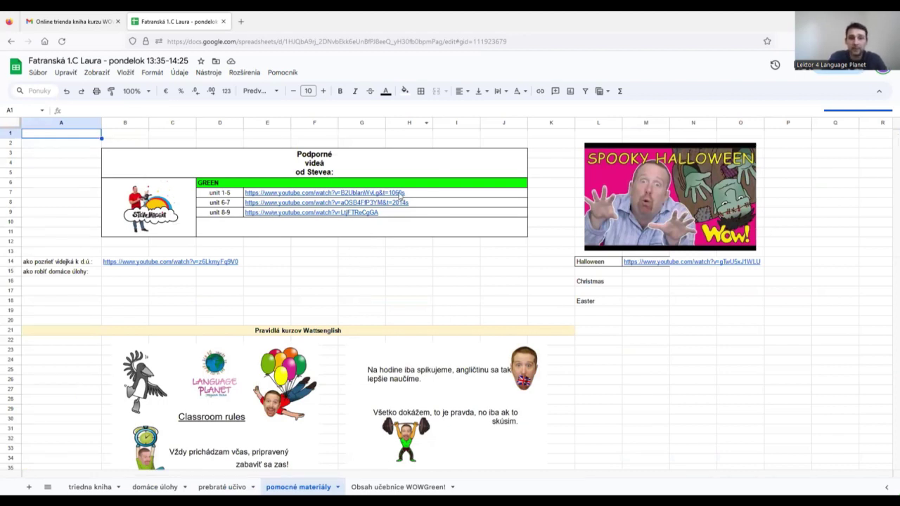
pyautogui.moveTo(309, 193)
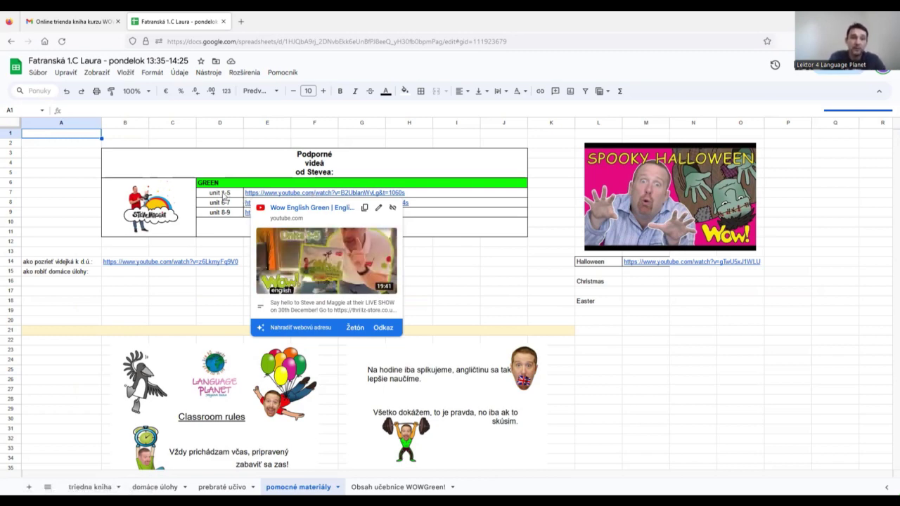
pyautogui.click(232, 204)
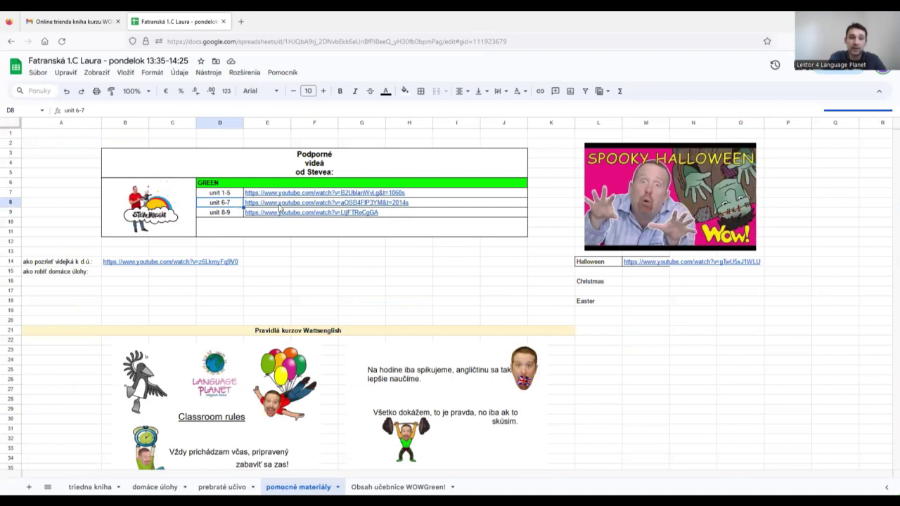
pyautogui.moveTo(280, 207)
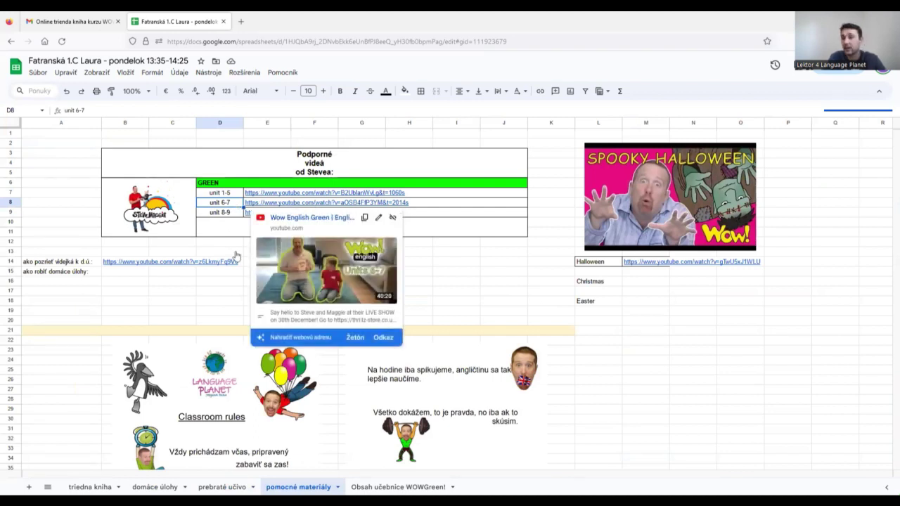
pyautogui.click(147, 283)
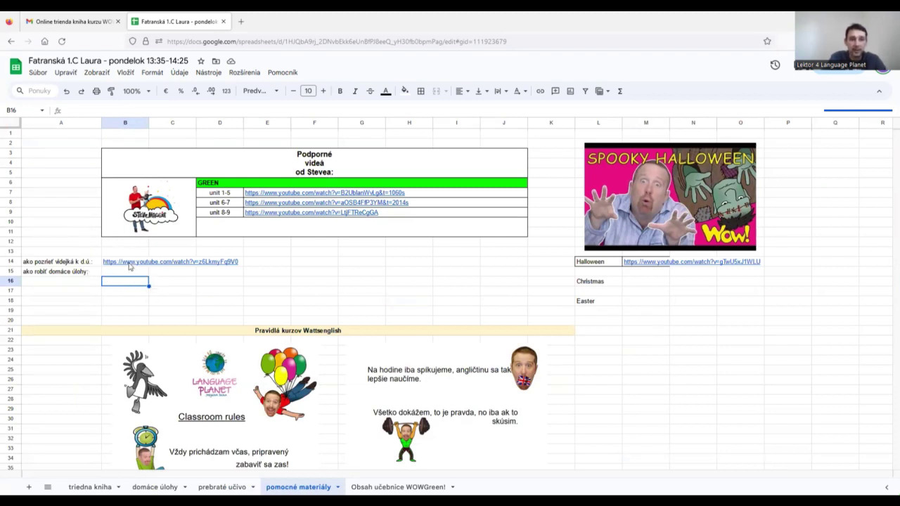
# Preview the homework help video link and the Halloween video link, and go over the Christmas and Easter entries.
pyautogui.moveTo(129, 266)
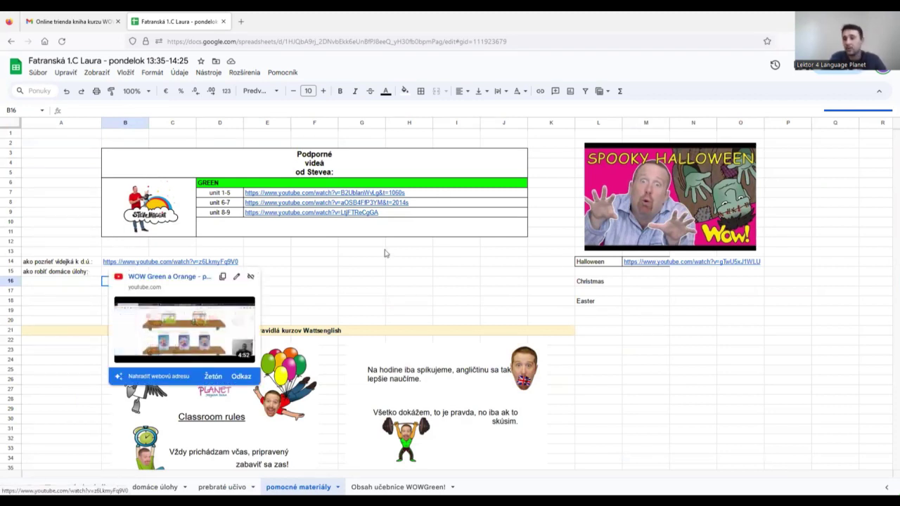
pyautogui.click(63, 285)
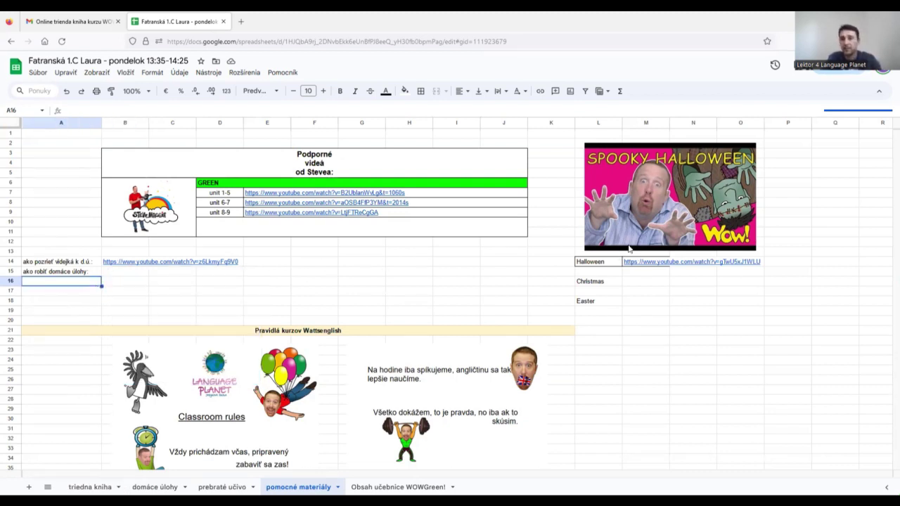
pyautogui.moveTo(648, 264)
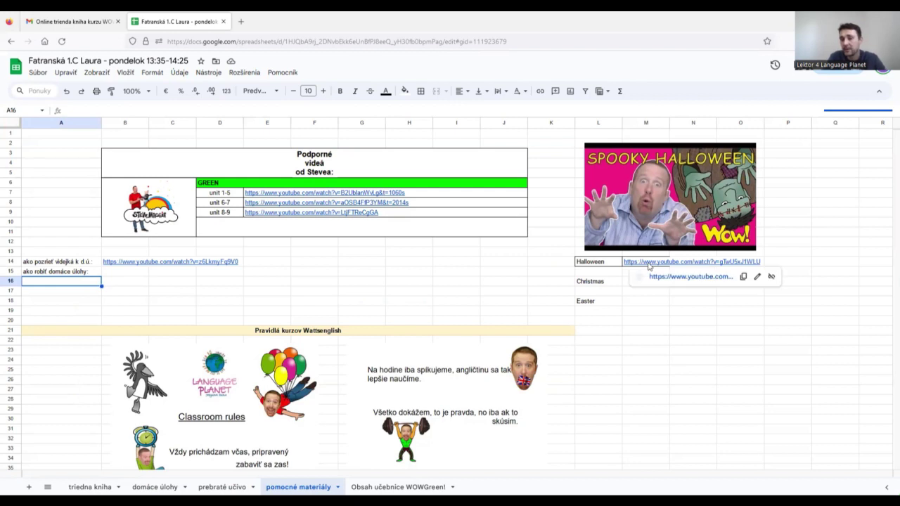
pyautogui.click(599, 284)
pyautogui.click(598, 304)
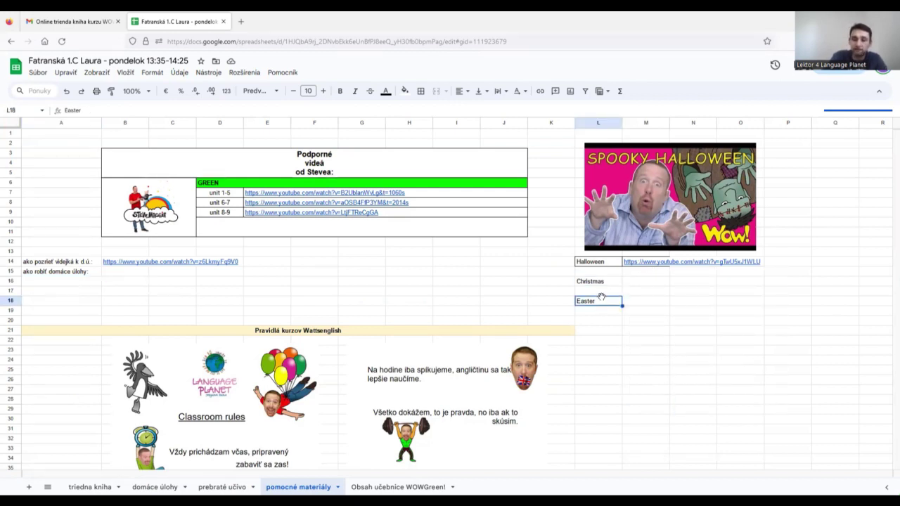
# Read the Pravidlá kurzov Wattsenglish classroom rules on the pomocné materiály sheet.
pyautogui.scroll(-3, 361, 275)
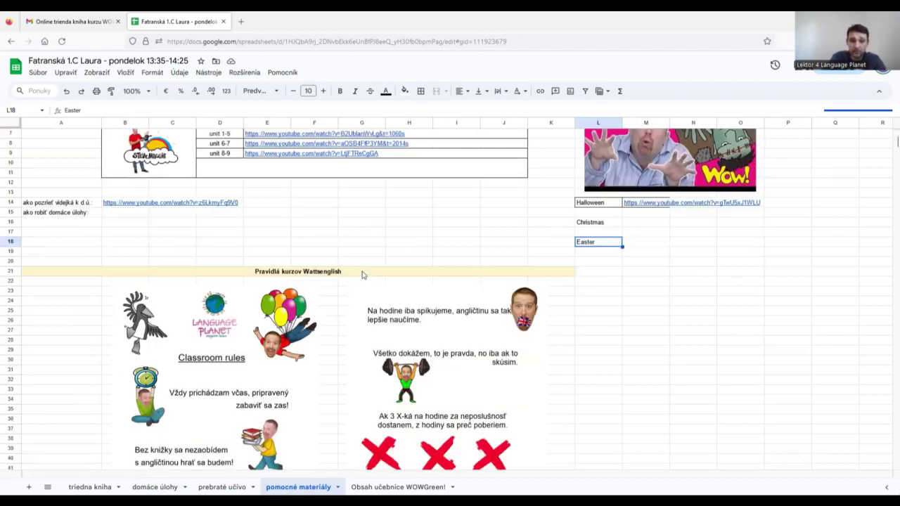
pyautogui.scroll(-2, 348, 244)
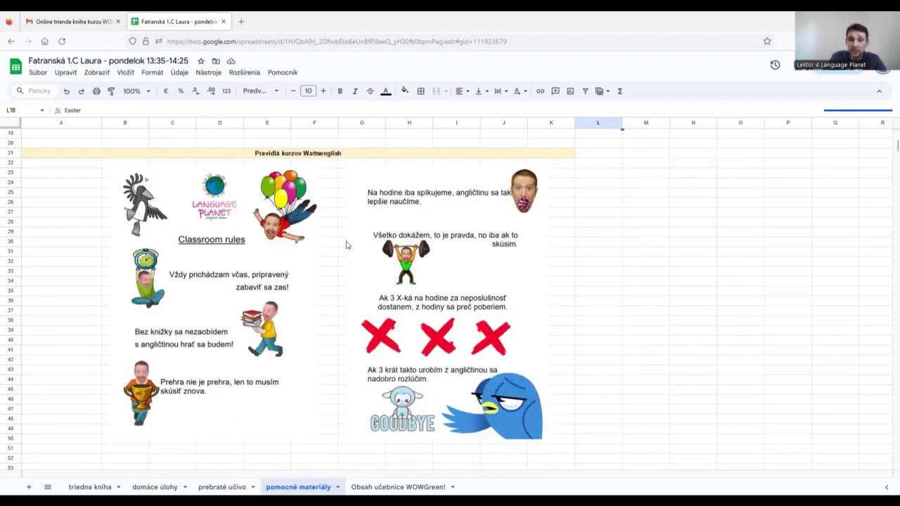
pyautogui.scroll(5, 345, 246)
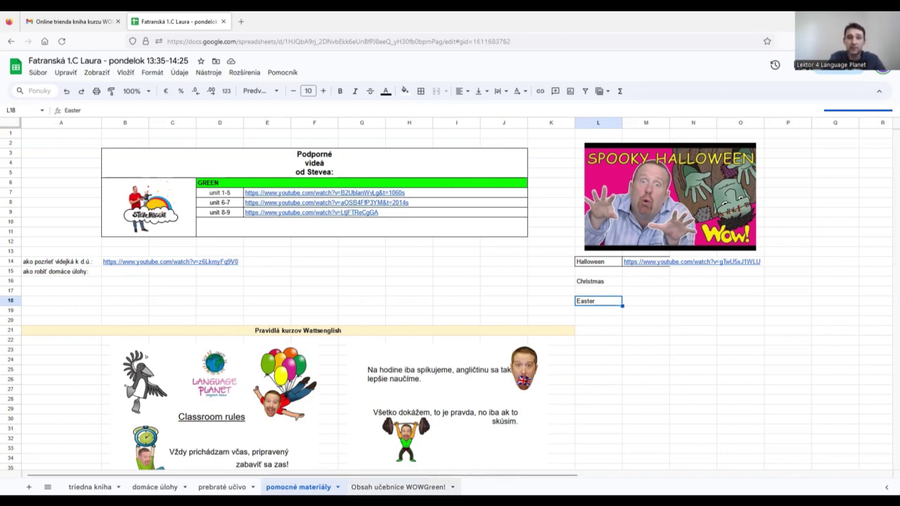
# Open the Obsah učebnice WOWGreen! sheet and look through the textbook contents table at 200% zoom.
pyautogui.click(398, 487)
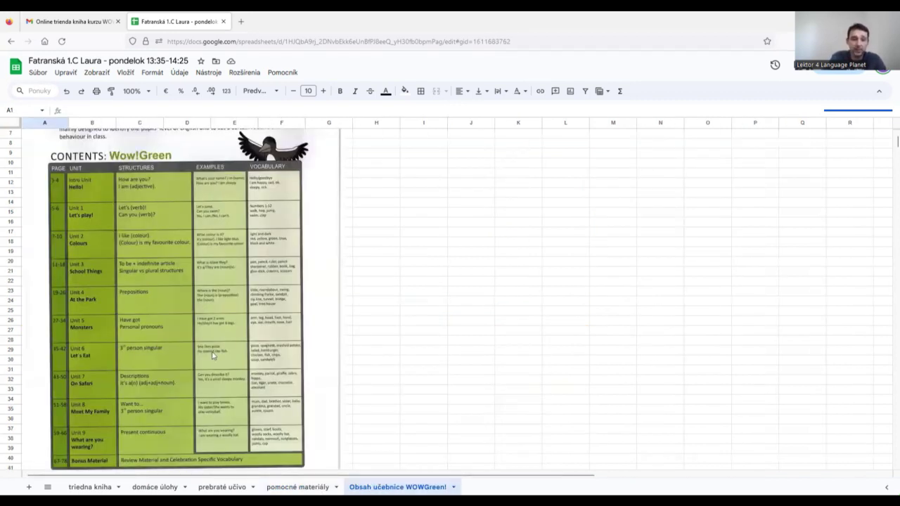
pyautogui.click(145, 91)
pyautogui.click(134, 199)
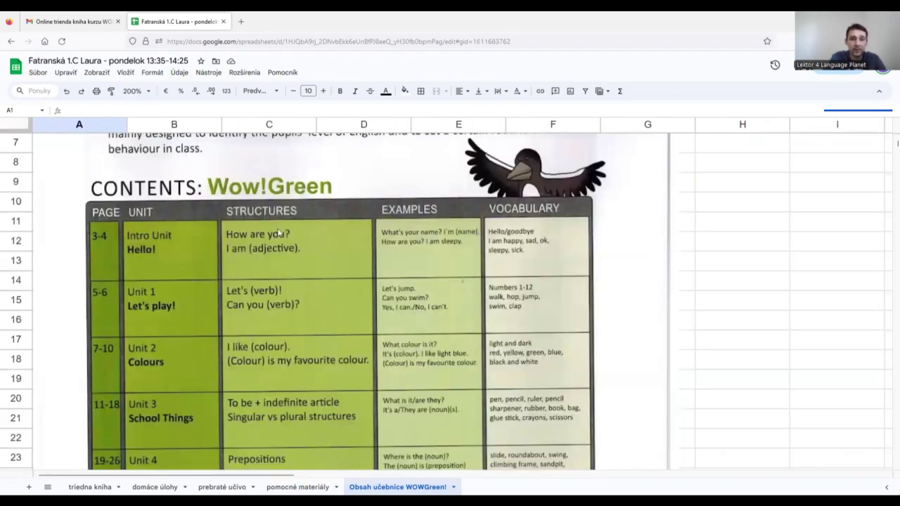
pyautogui.scroll(-5, 333, 230)
pyautogui.scroll(8, 333, 225)
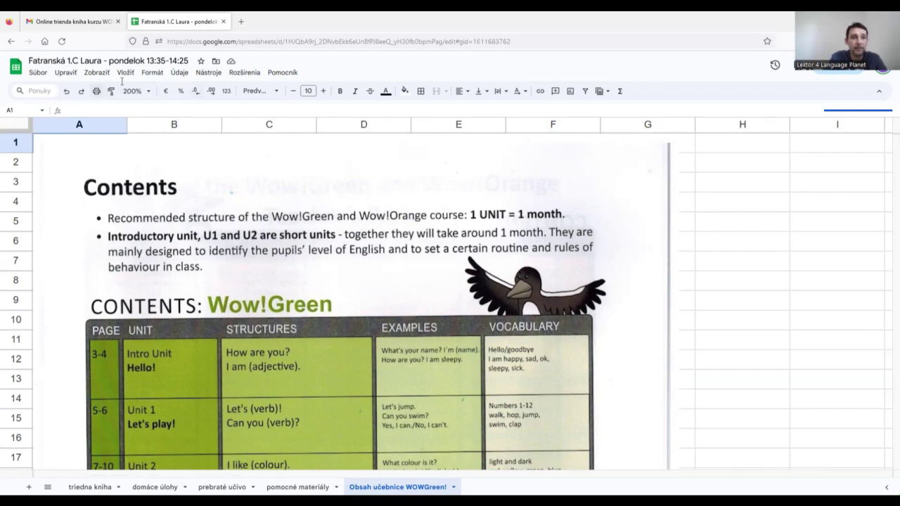
pyautogui.click(148, 91)
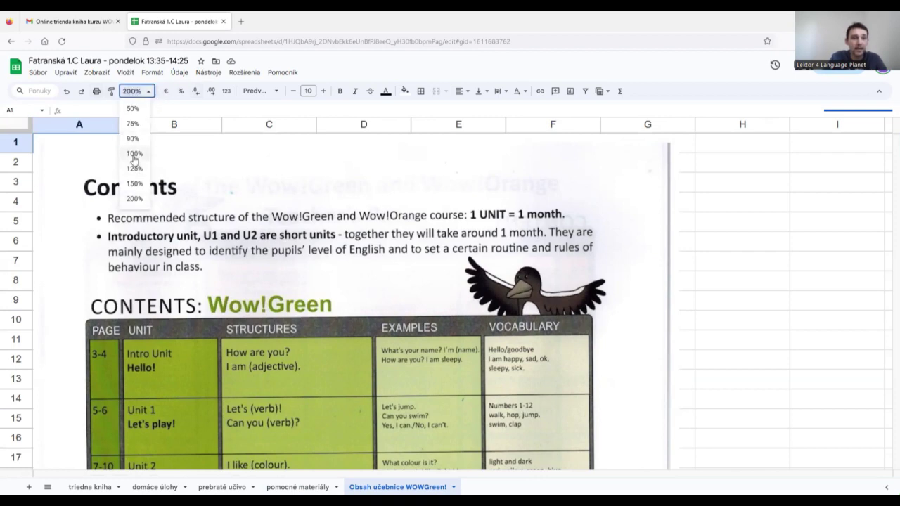
pyautogui.click(248, 154)
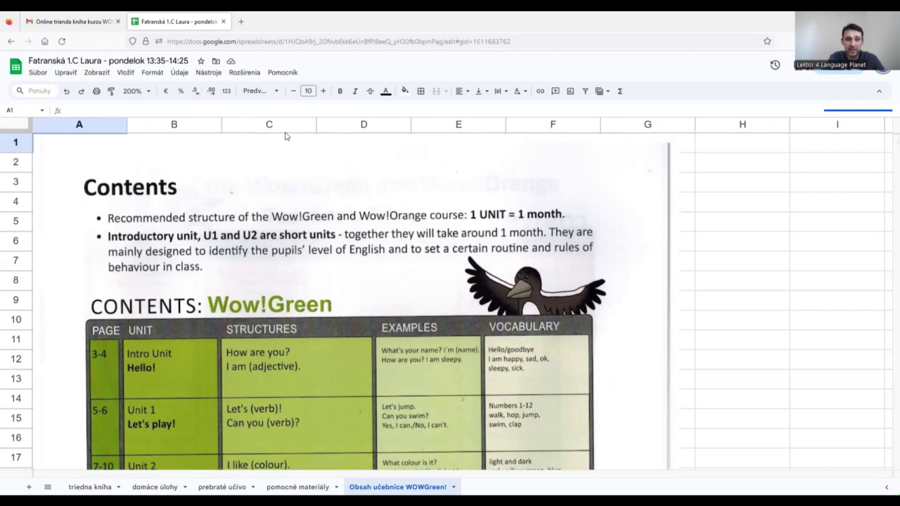
# Close the class book and star the Online trienda kniha kurzu WOW!English message in the Gmail inbox.
pyautogui.hotkey('ctrl', 'w')
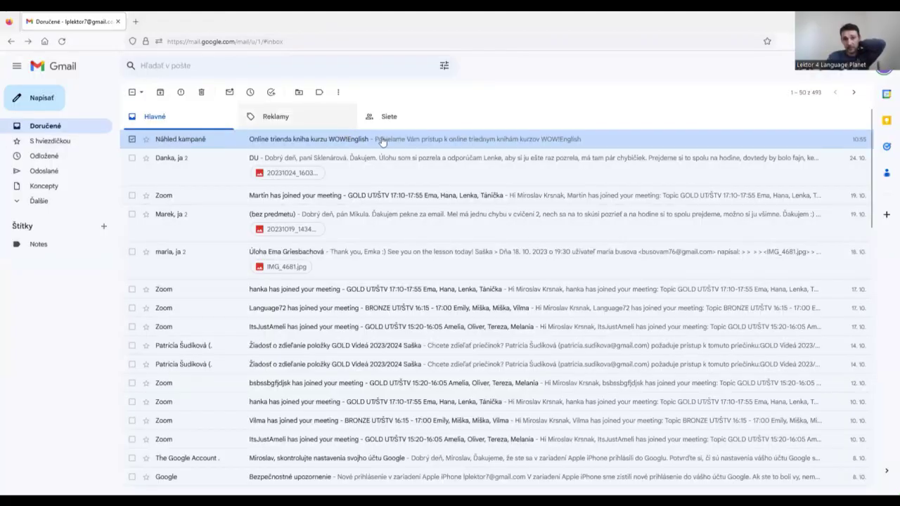
pyautogui.click(147, 142)
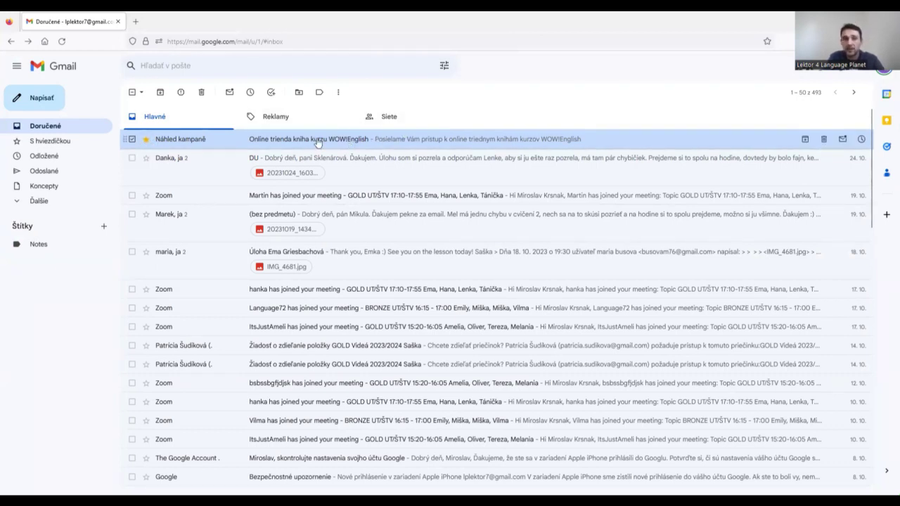
# View the Online trienda kniha kurzu WOW!English message from the starred messages, and again from the inbox.
pyautogui.click(48, 143)
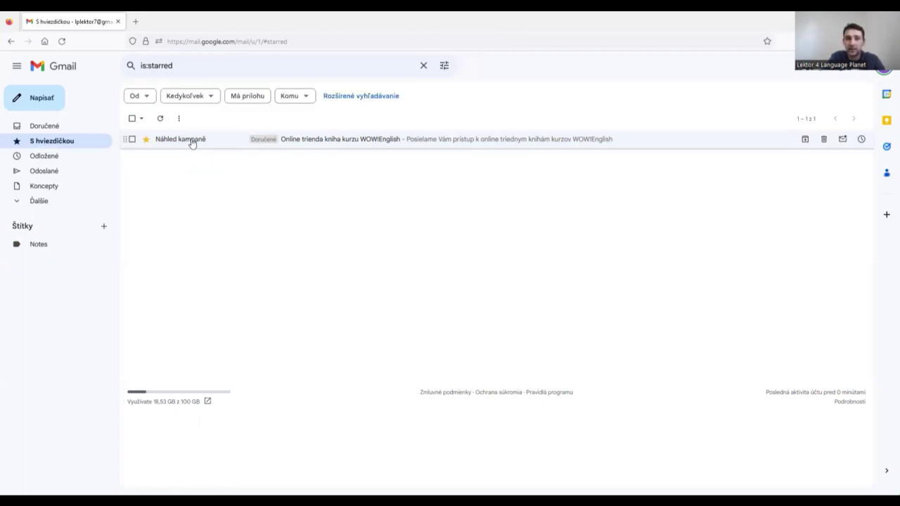
pyautogui.click(376, 140)
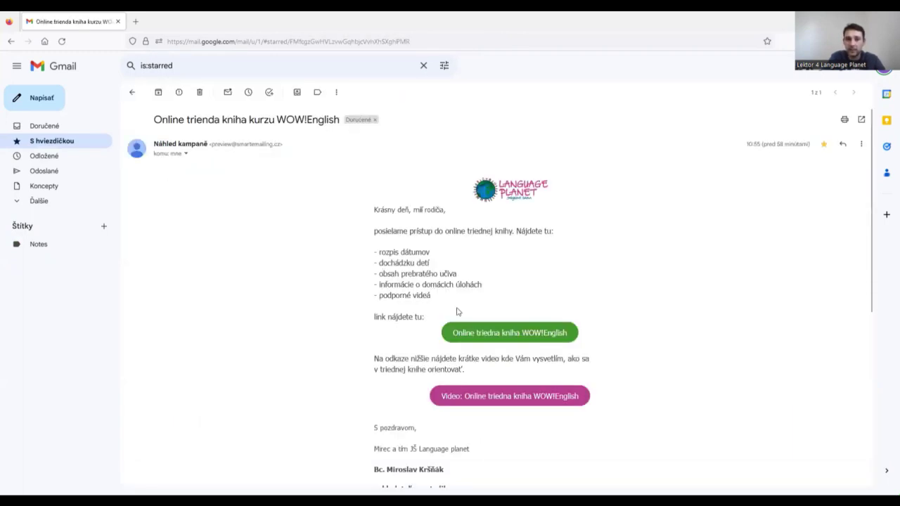
pyautogui.click(45, 142)
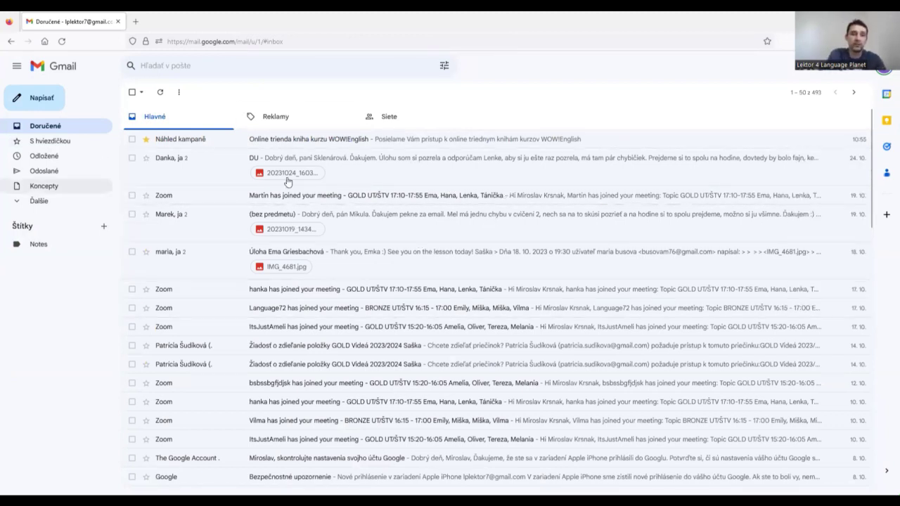
pyautogui.click(421, 146)
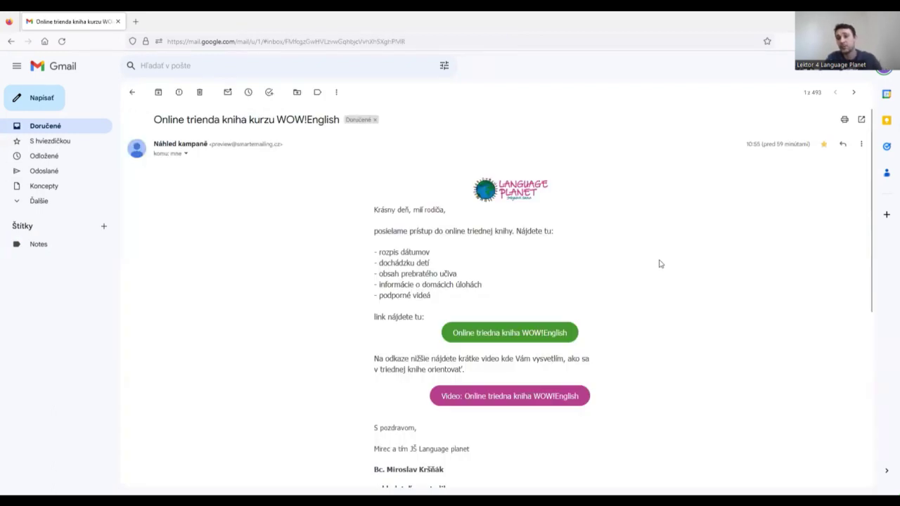